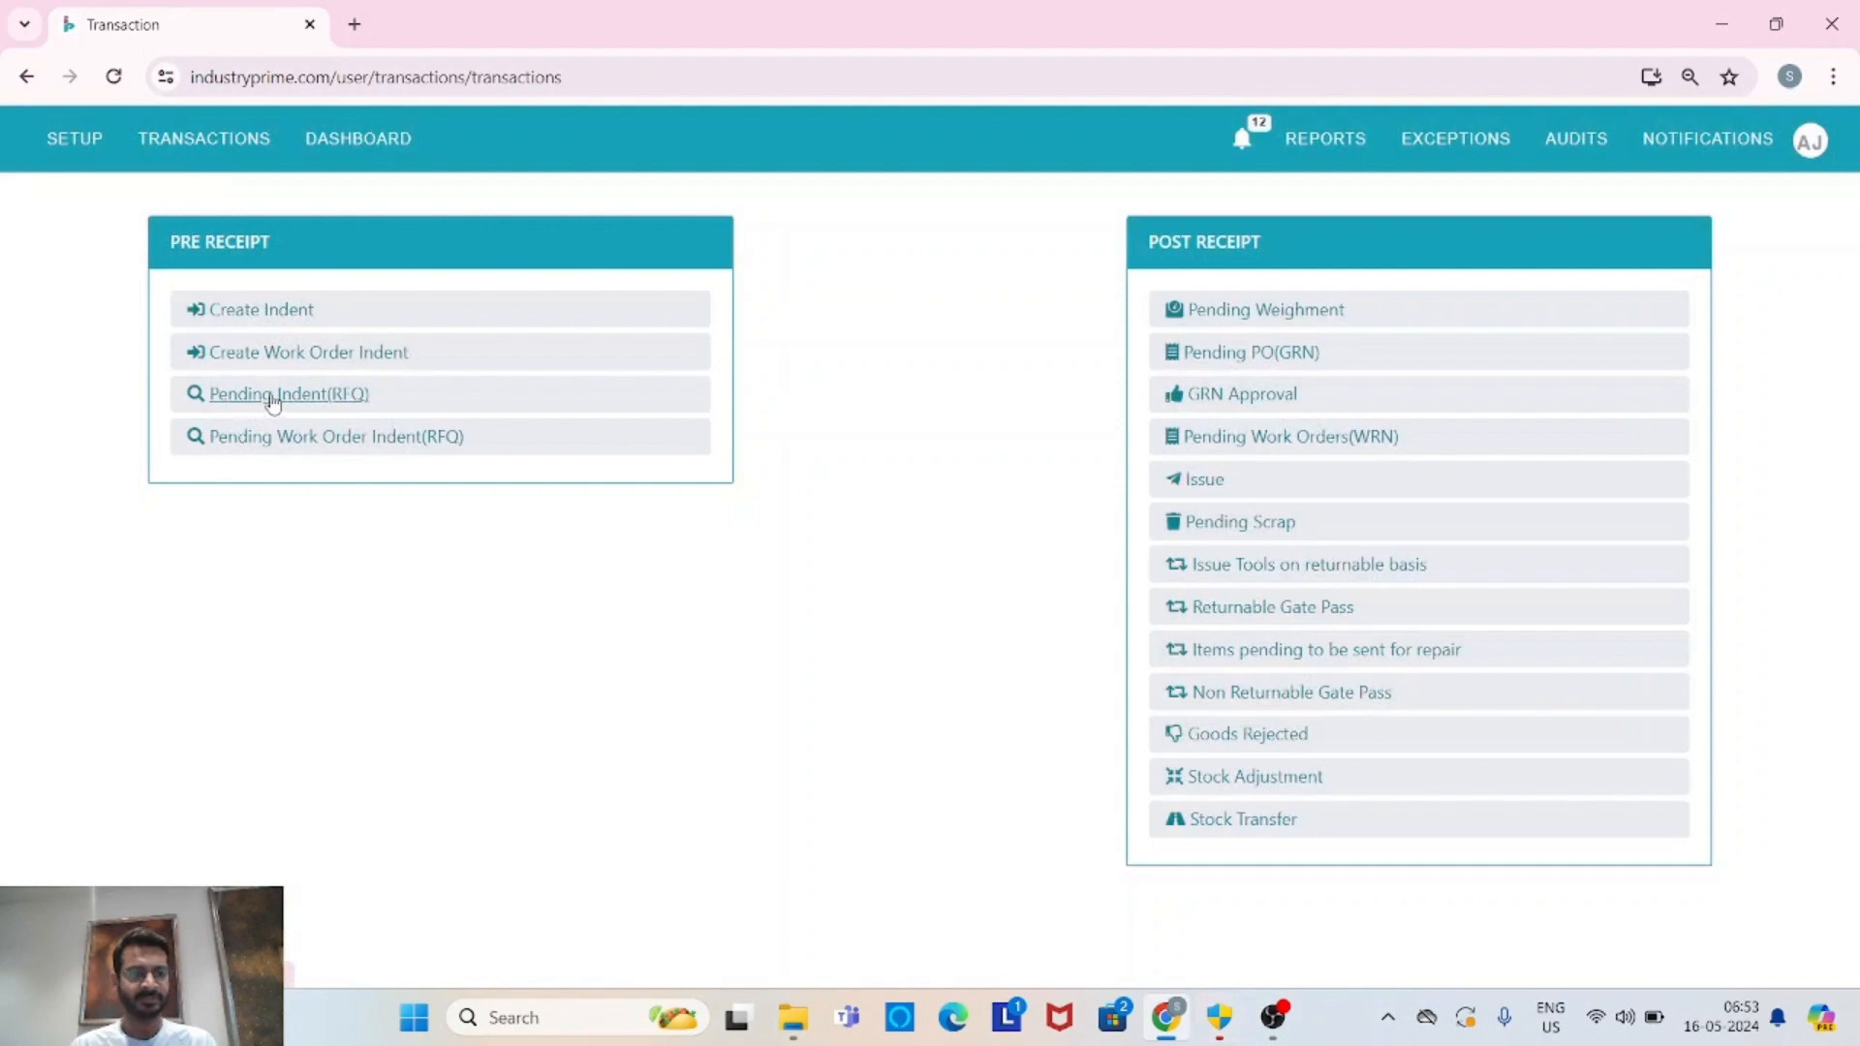
# Open the pending indents for RFQ and extend the division filter to include Industry Prime and Industry Prime HO.
pyautogui.click(269, 397)
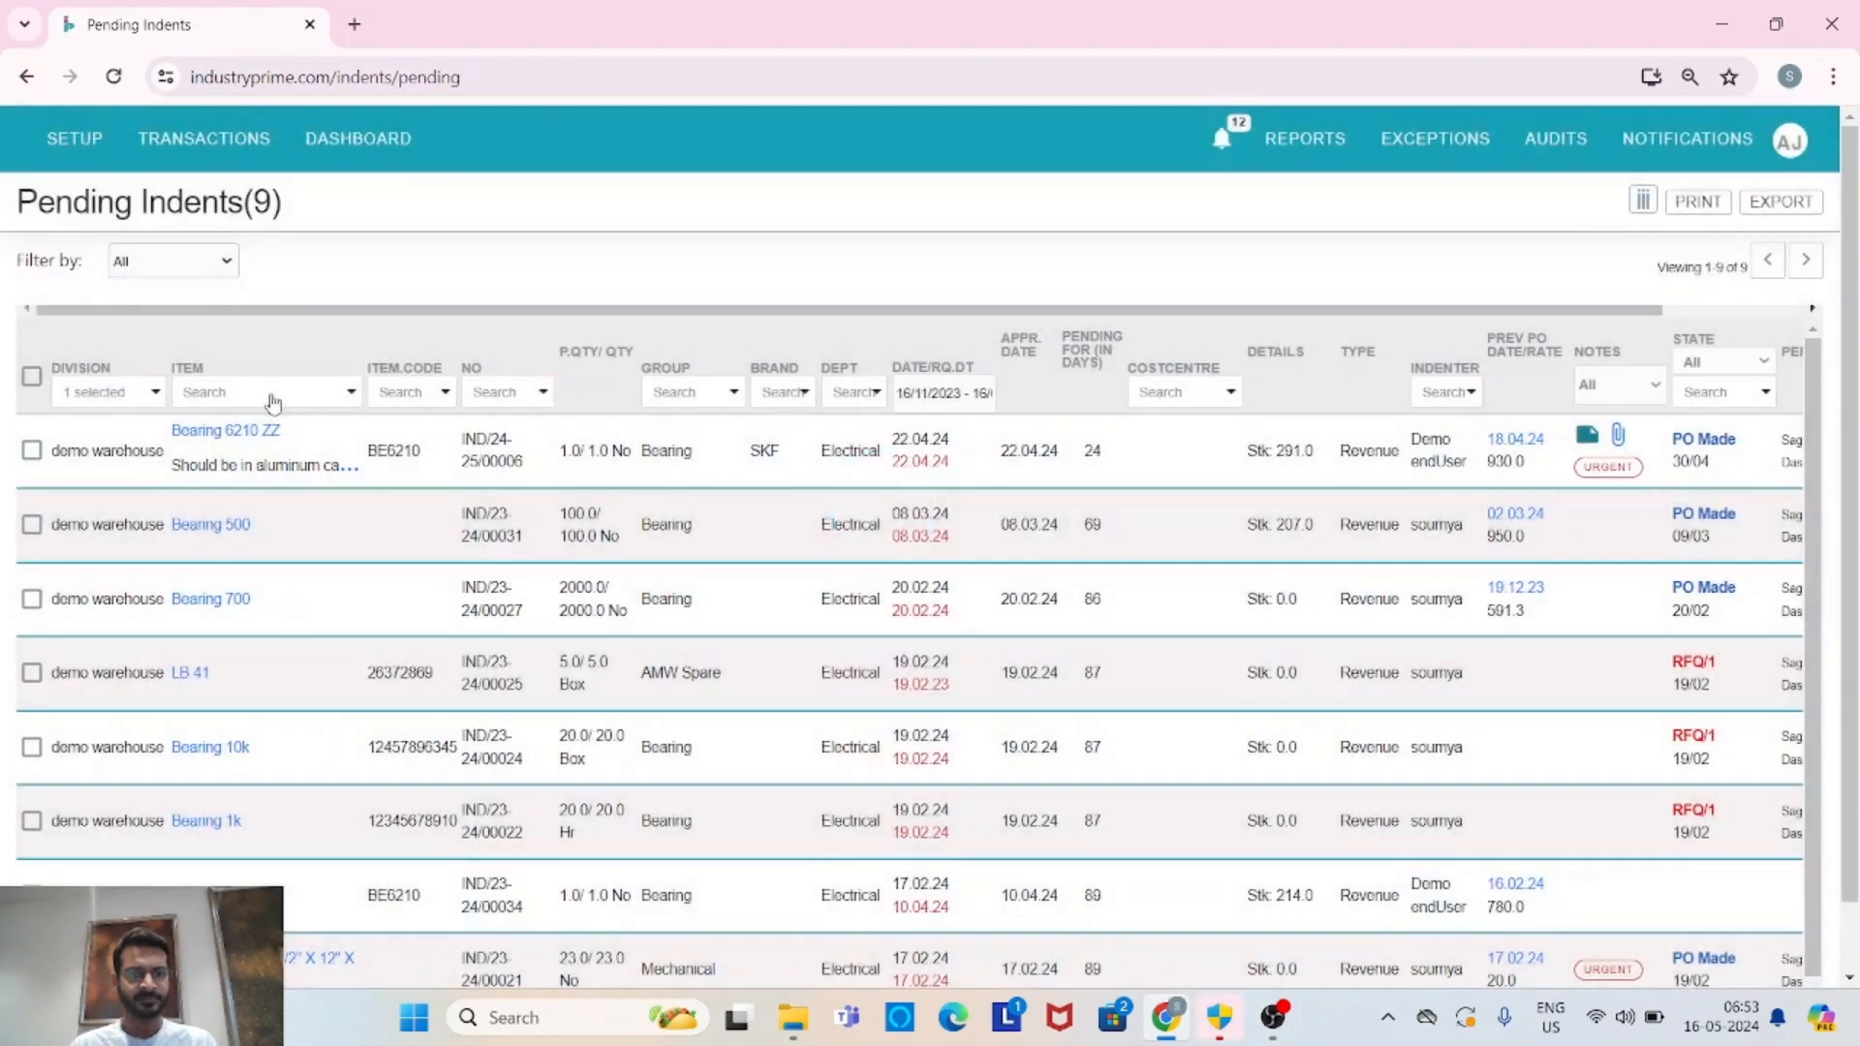
pyautogui.click(118, 396)
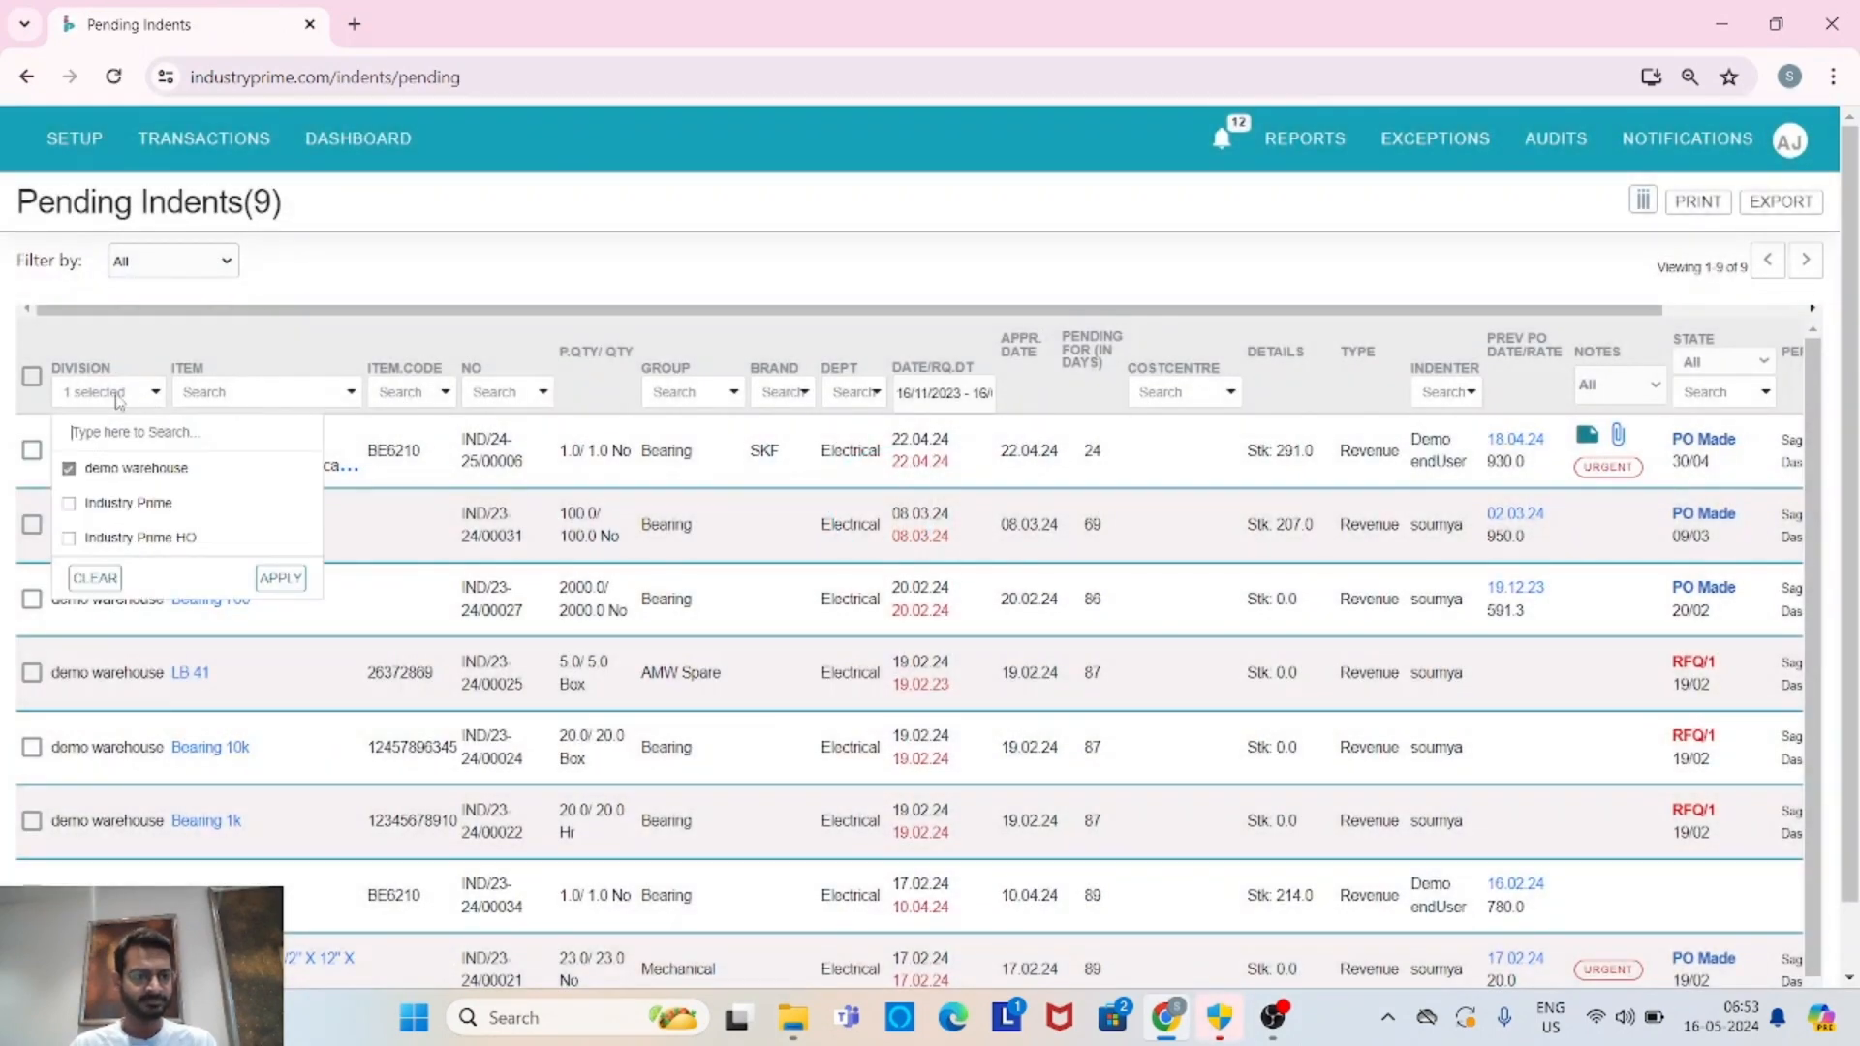
pyautogui.click(110, 533)
pyautogui.click(133, 507)
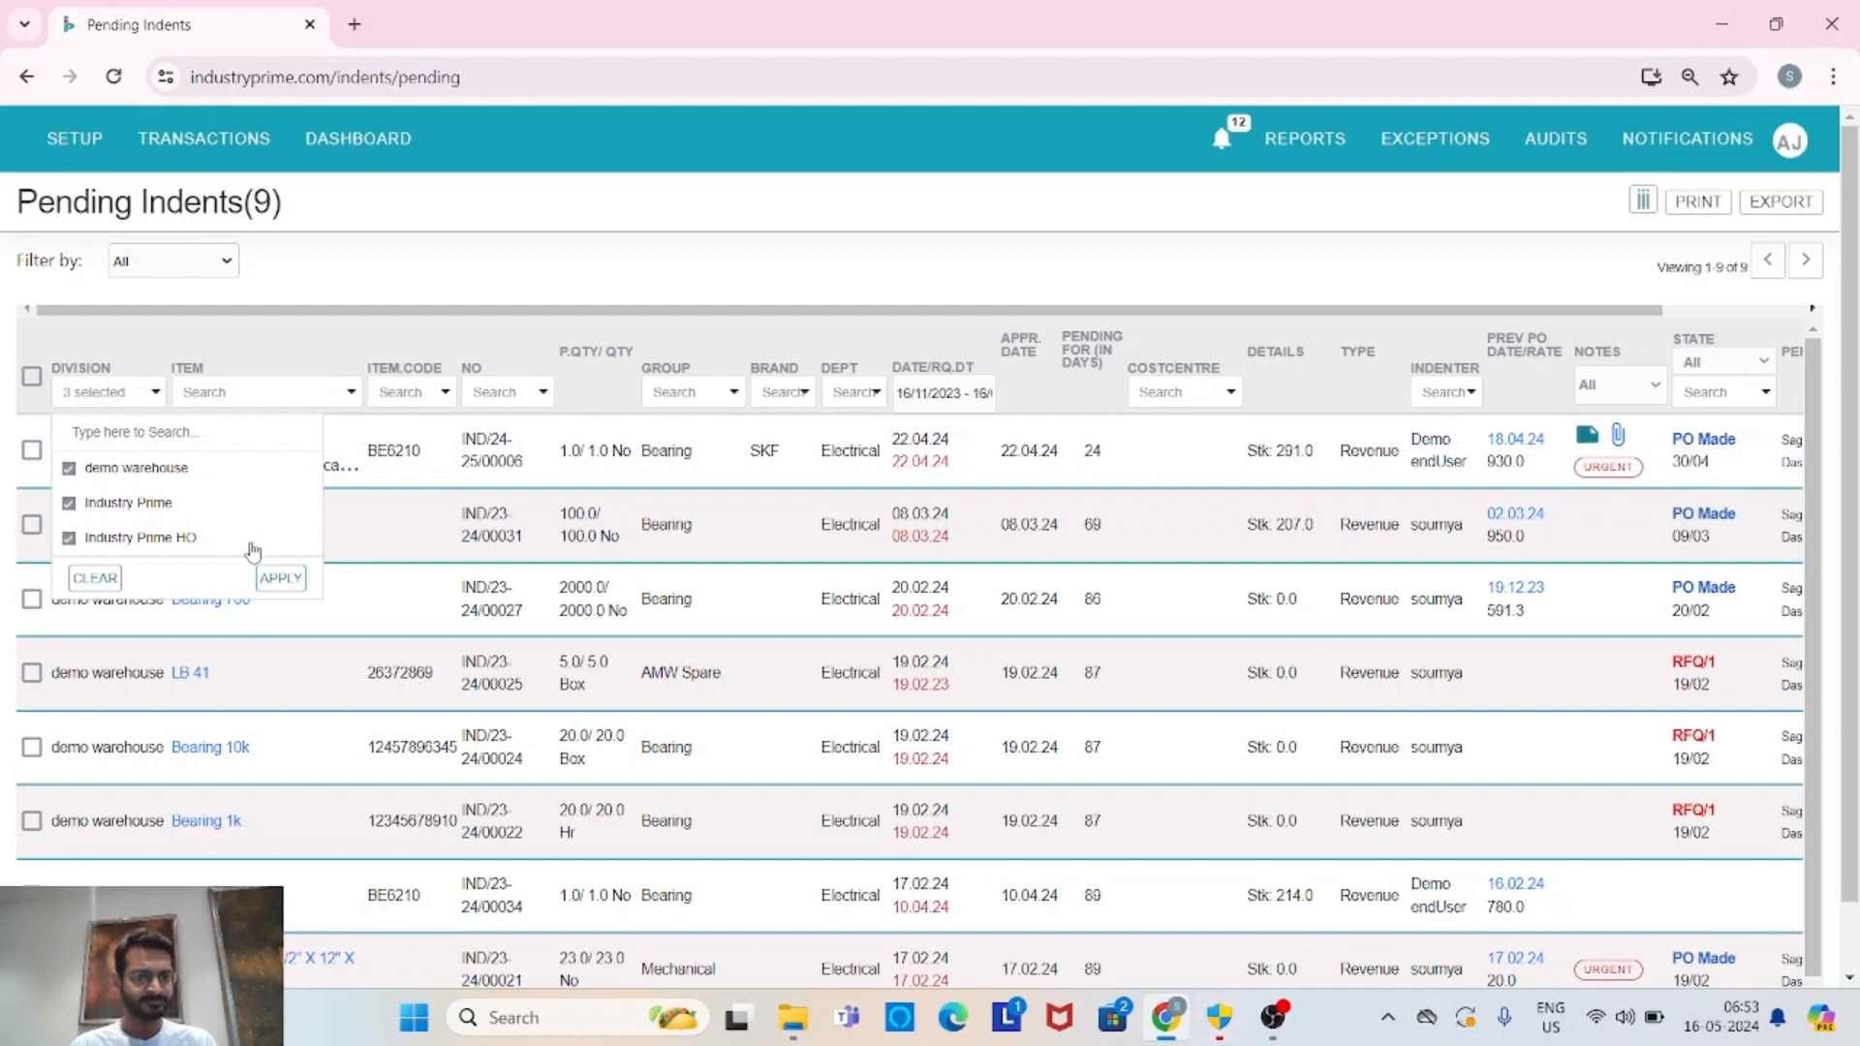
pyautogui.click(293, 578)
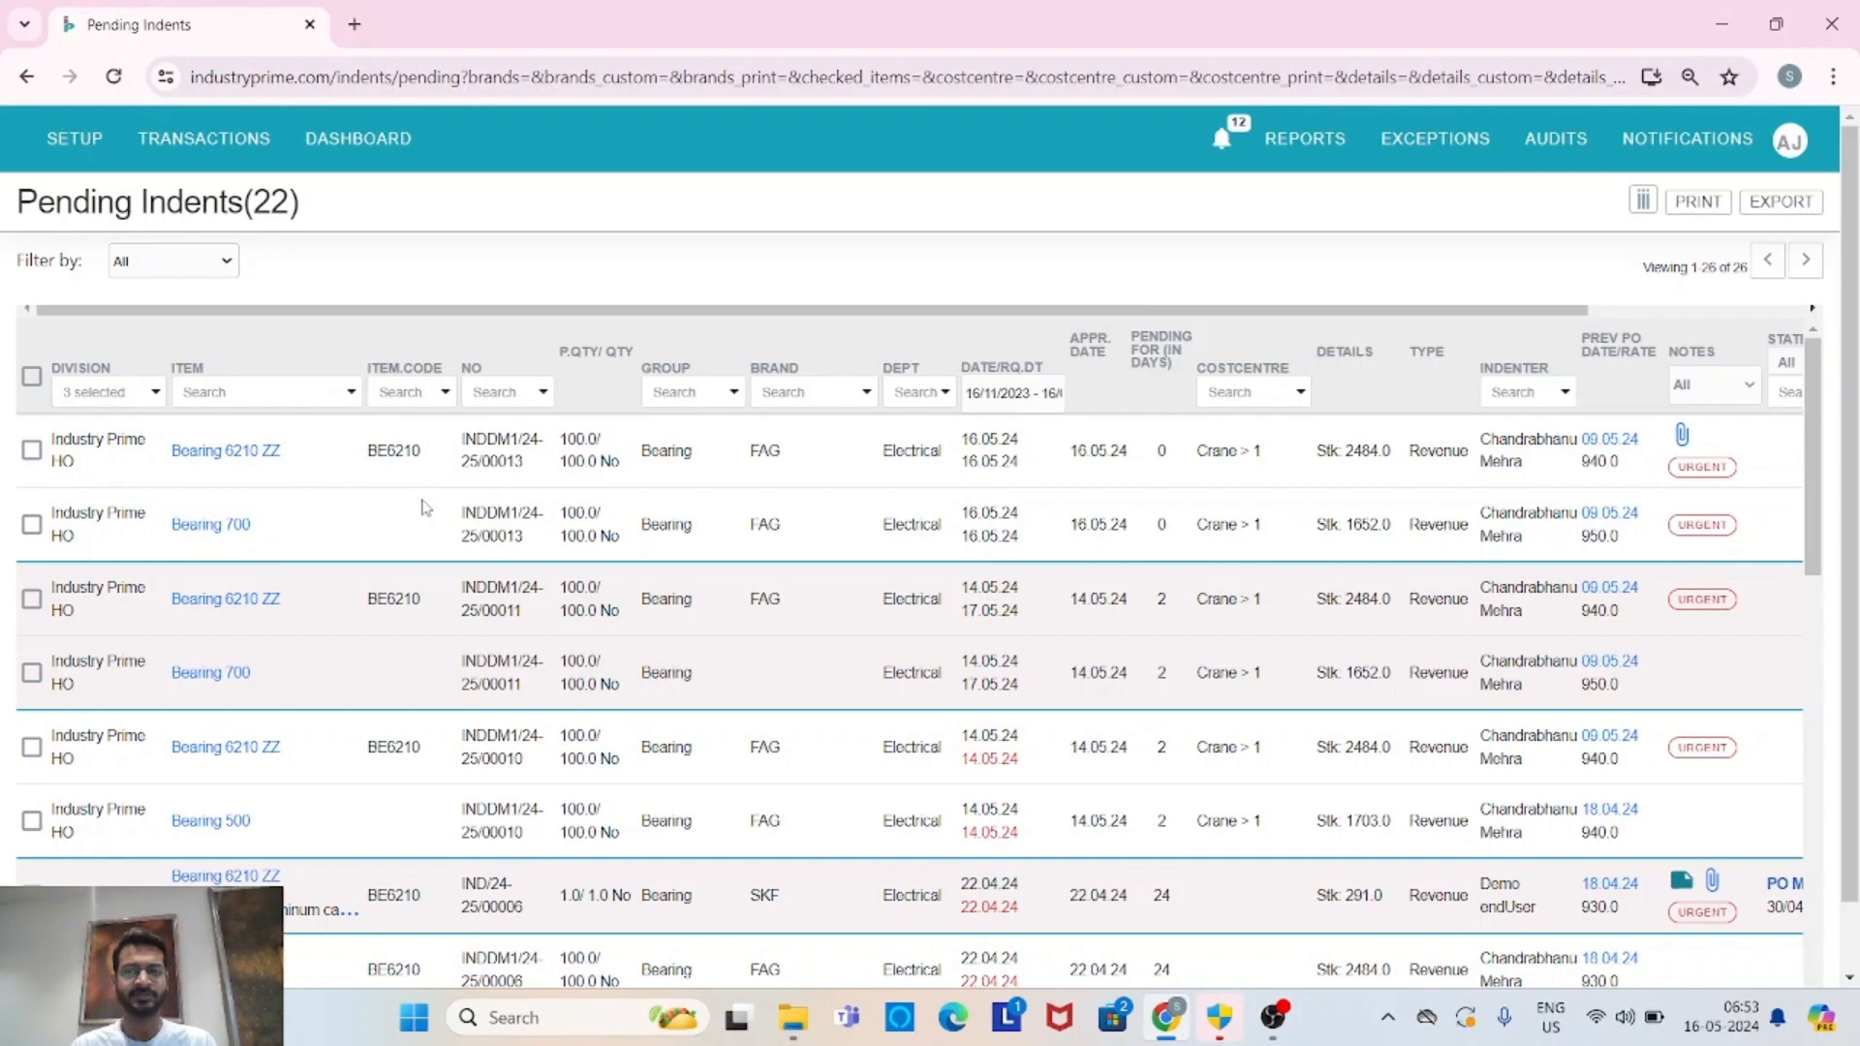
# Examine the previous purchase orders for the first Bearing 6210 ZZ indent, including the most recent order's document, and close them.
pyautogui.hscroll(1, 423, 507)
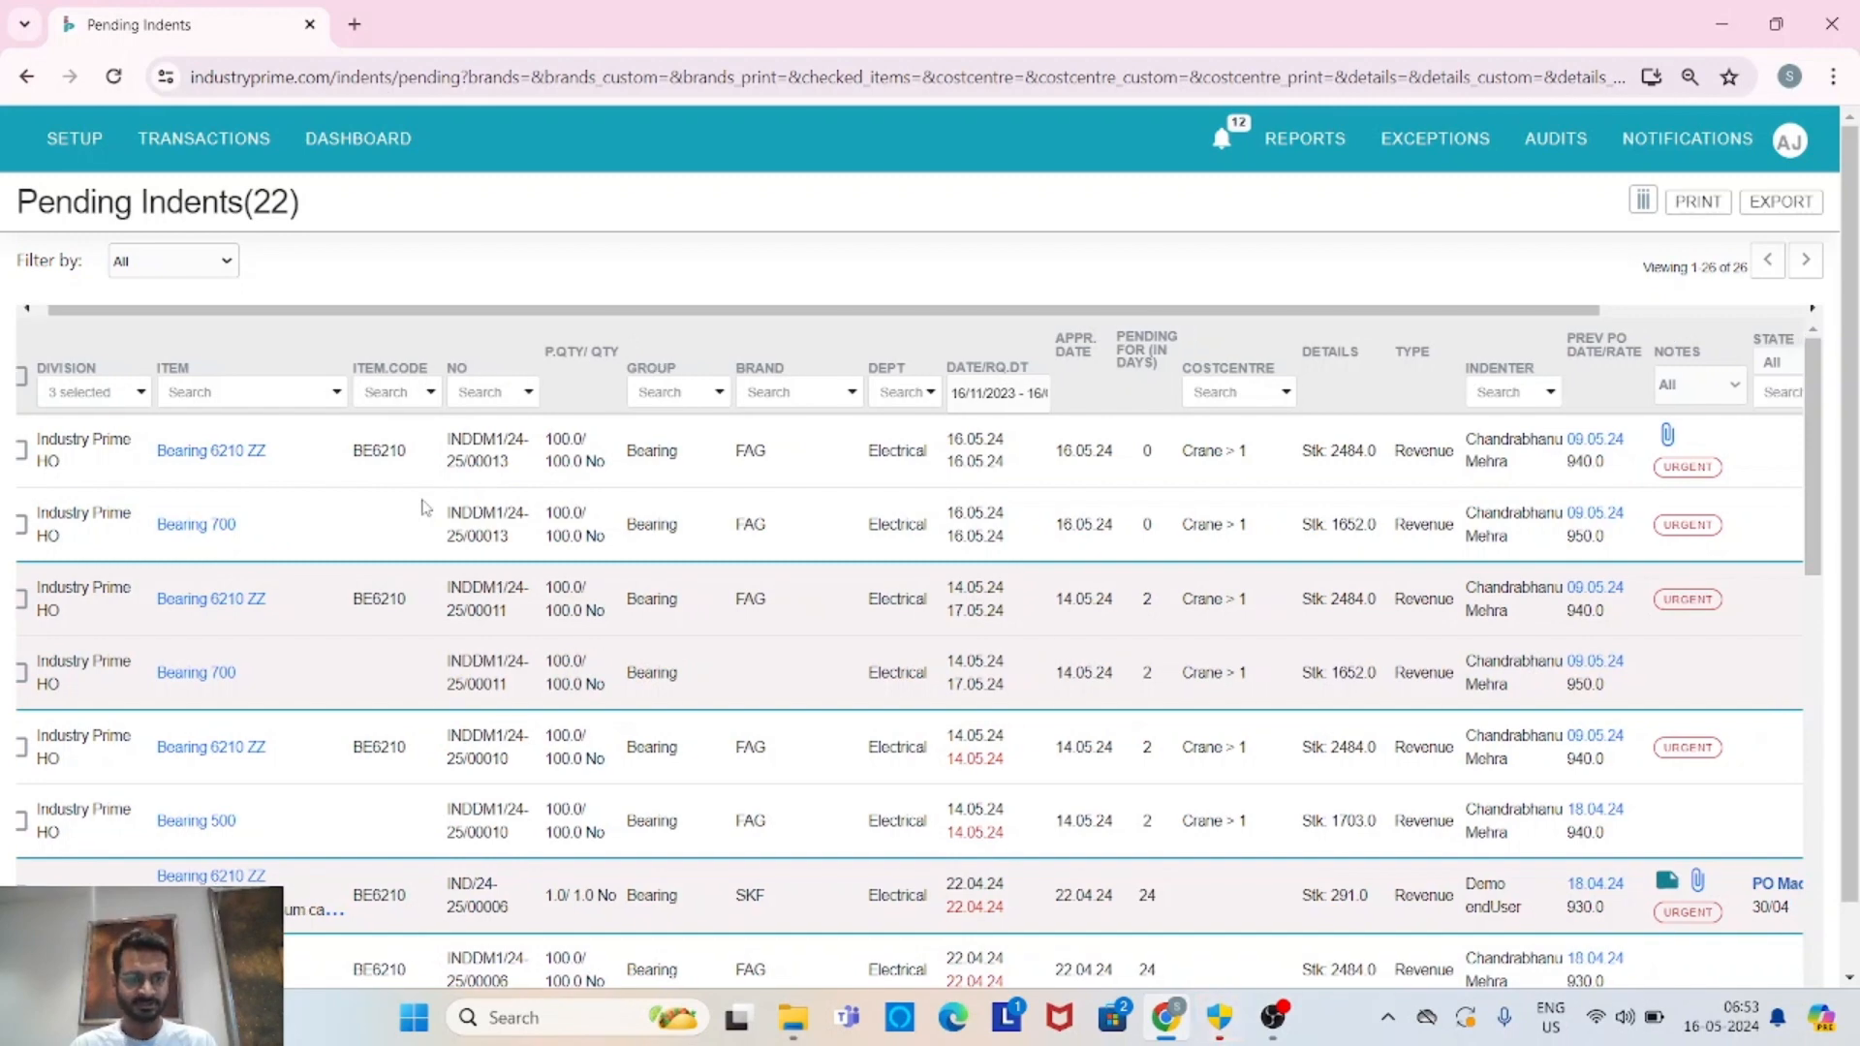
pyautogui.hscroll(5, 424, 506)
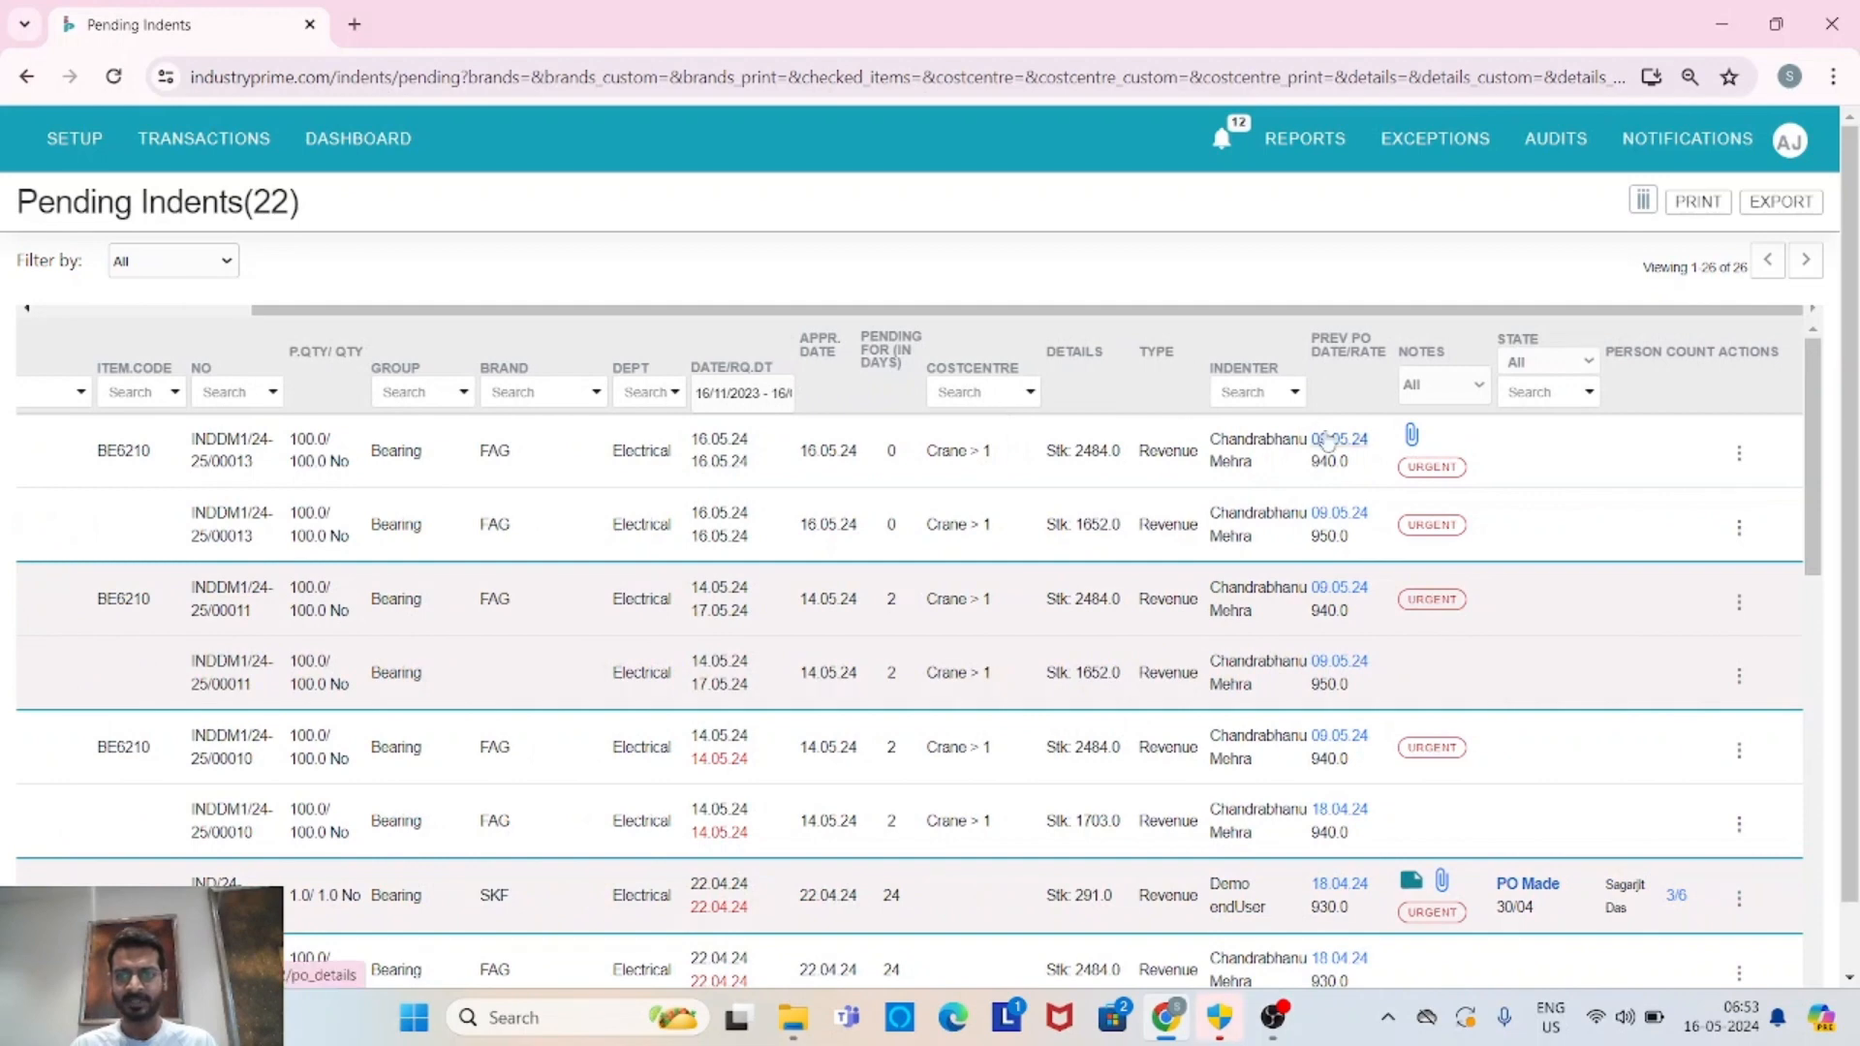
pyautogui.click(1324, 436)
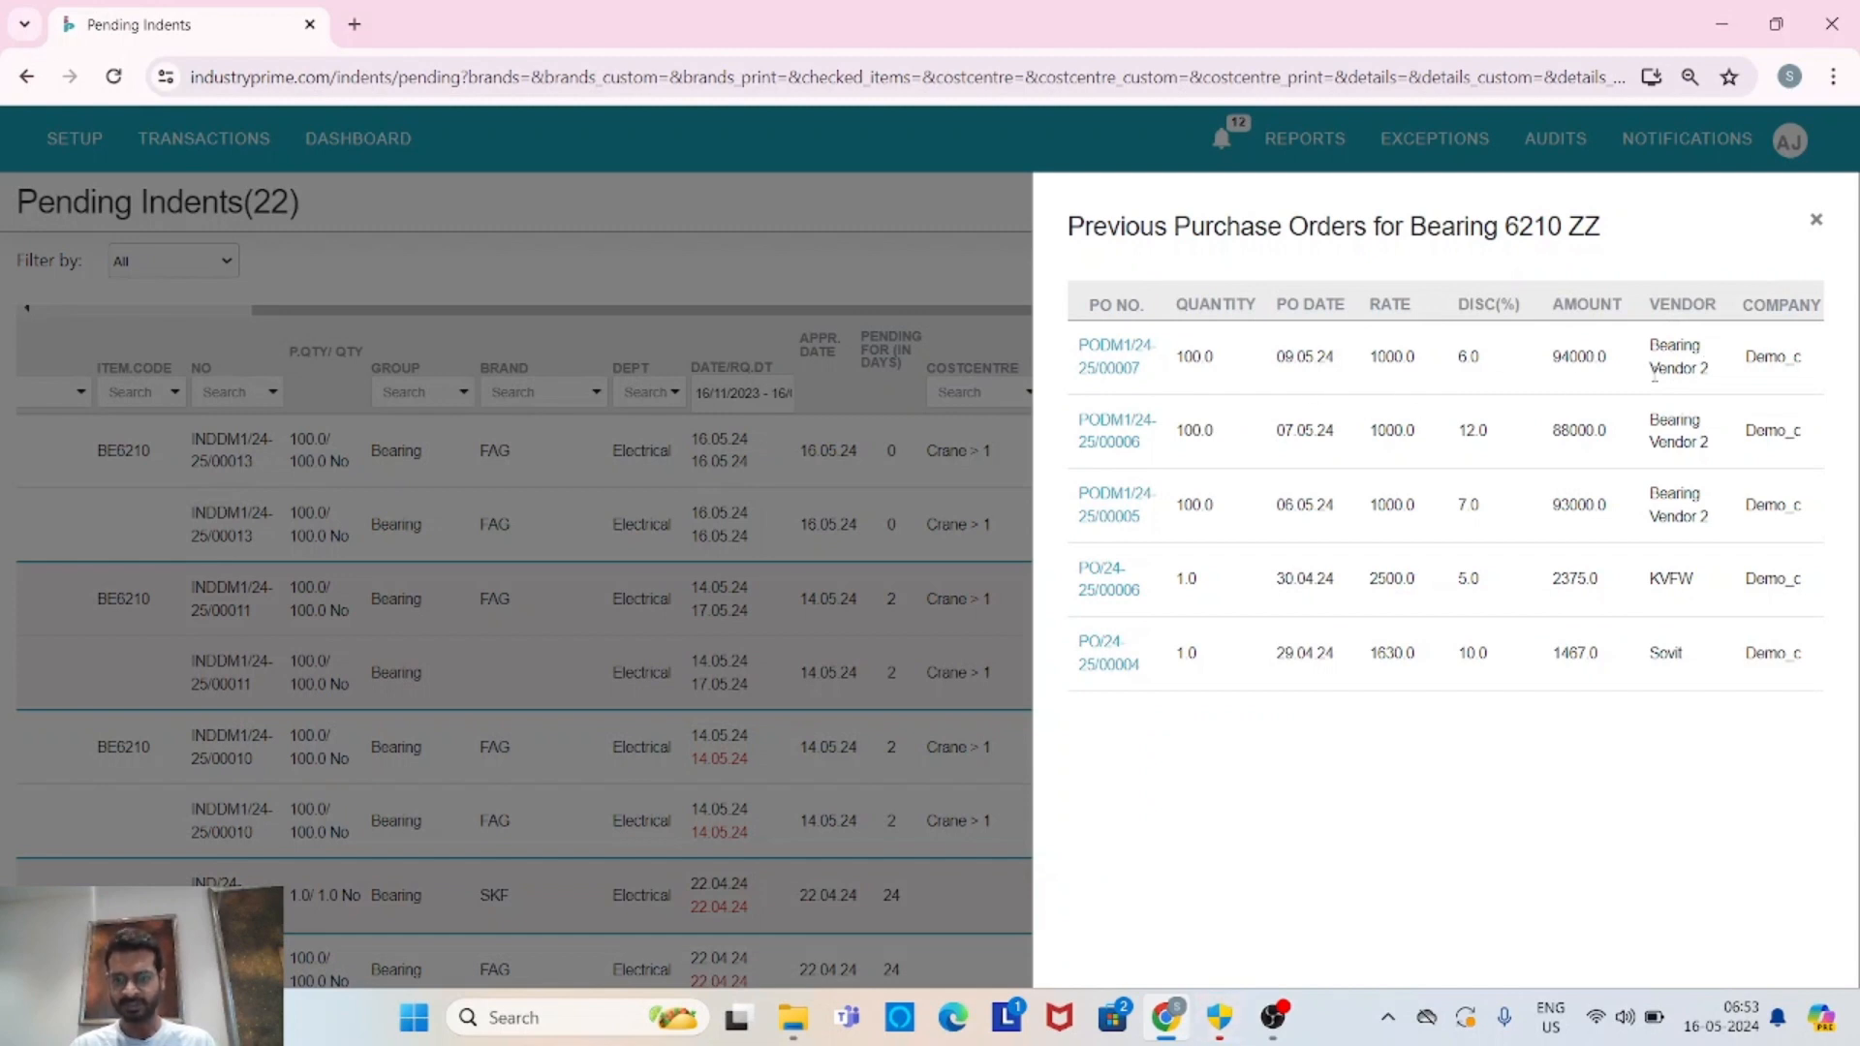
pyautogui.click(1133, 359)
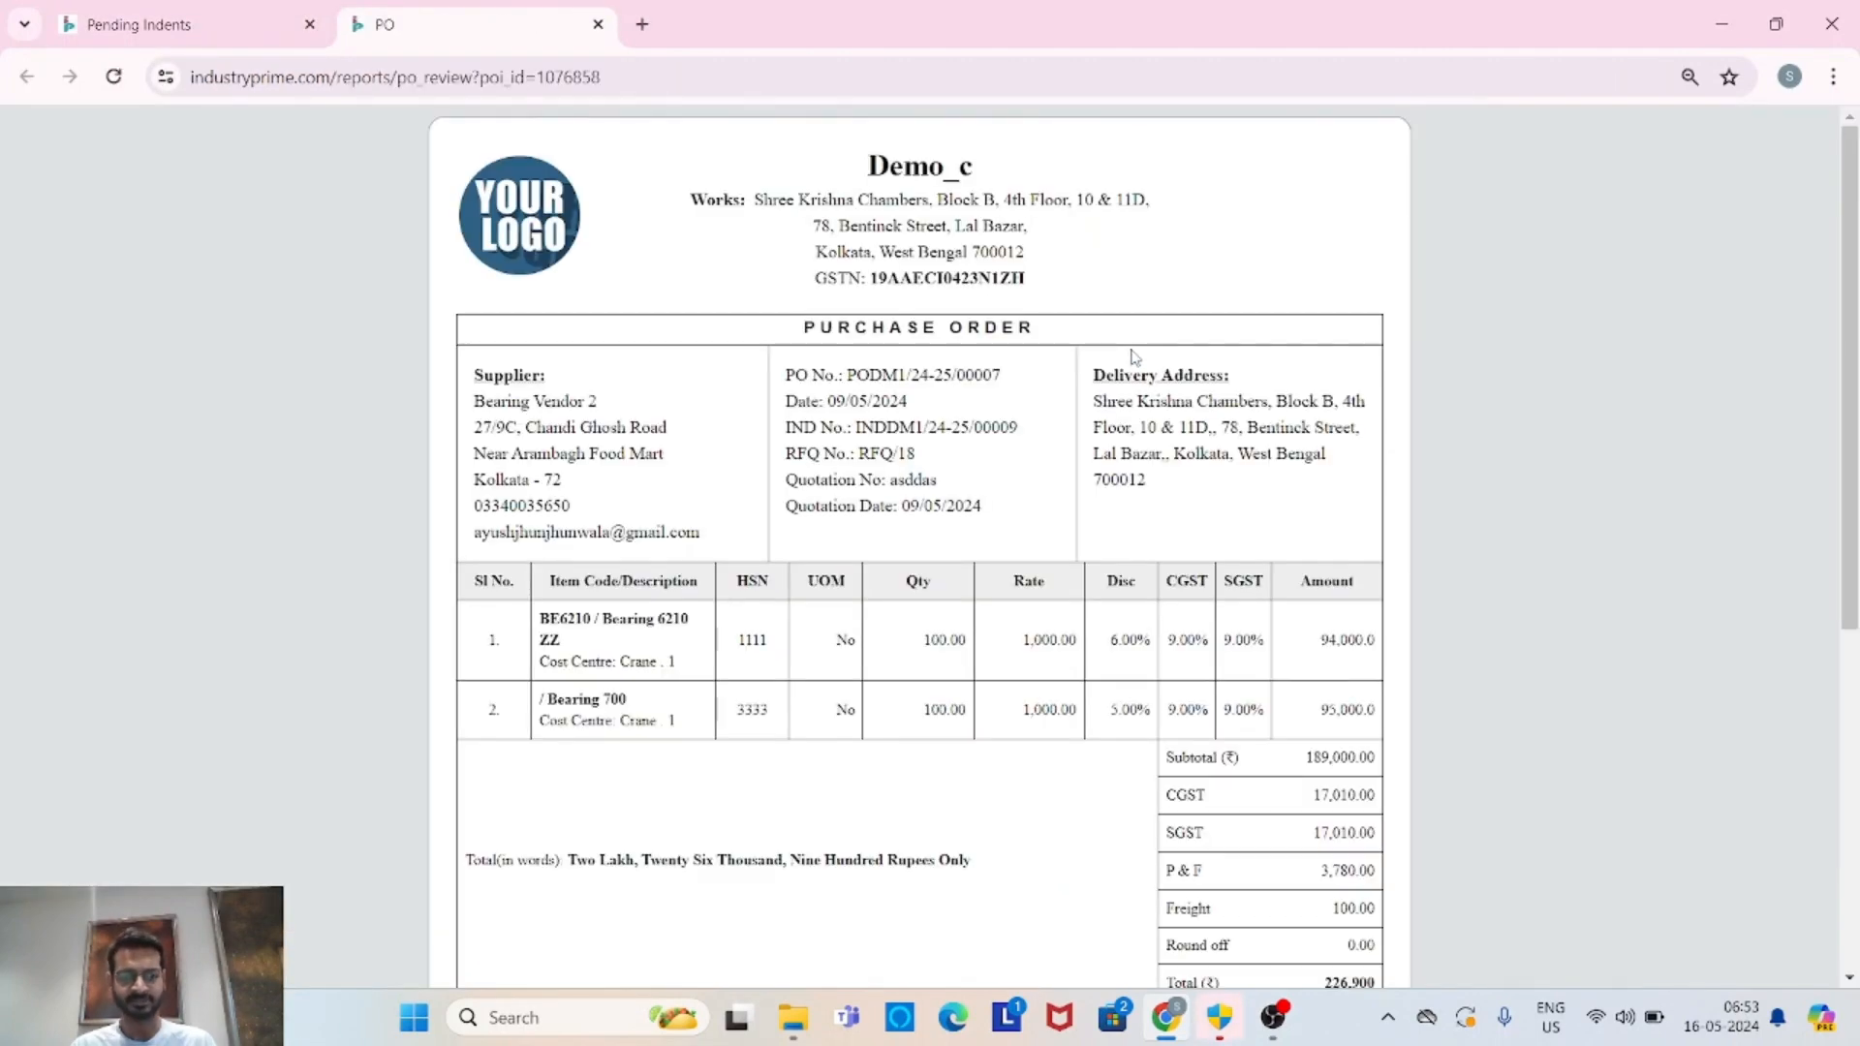
pyautogui.click(598, 24)
pyautogui.click(1818, 223)
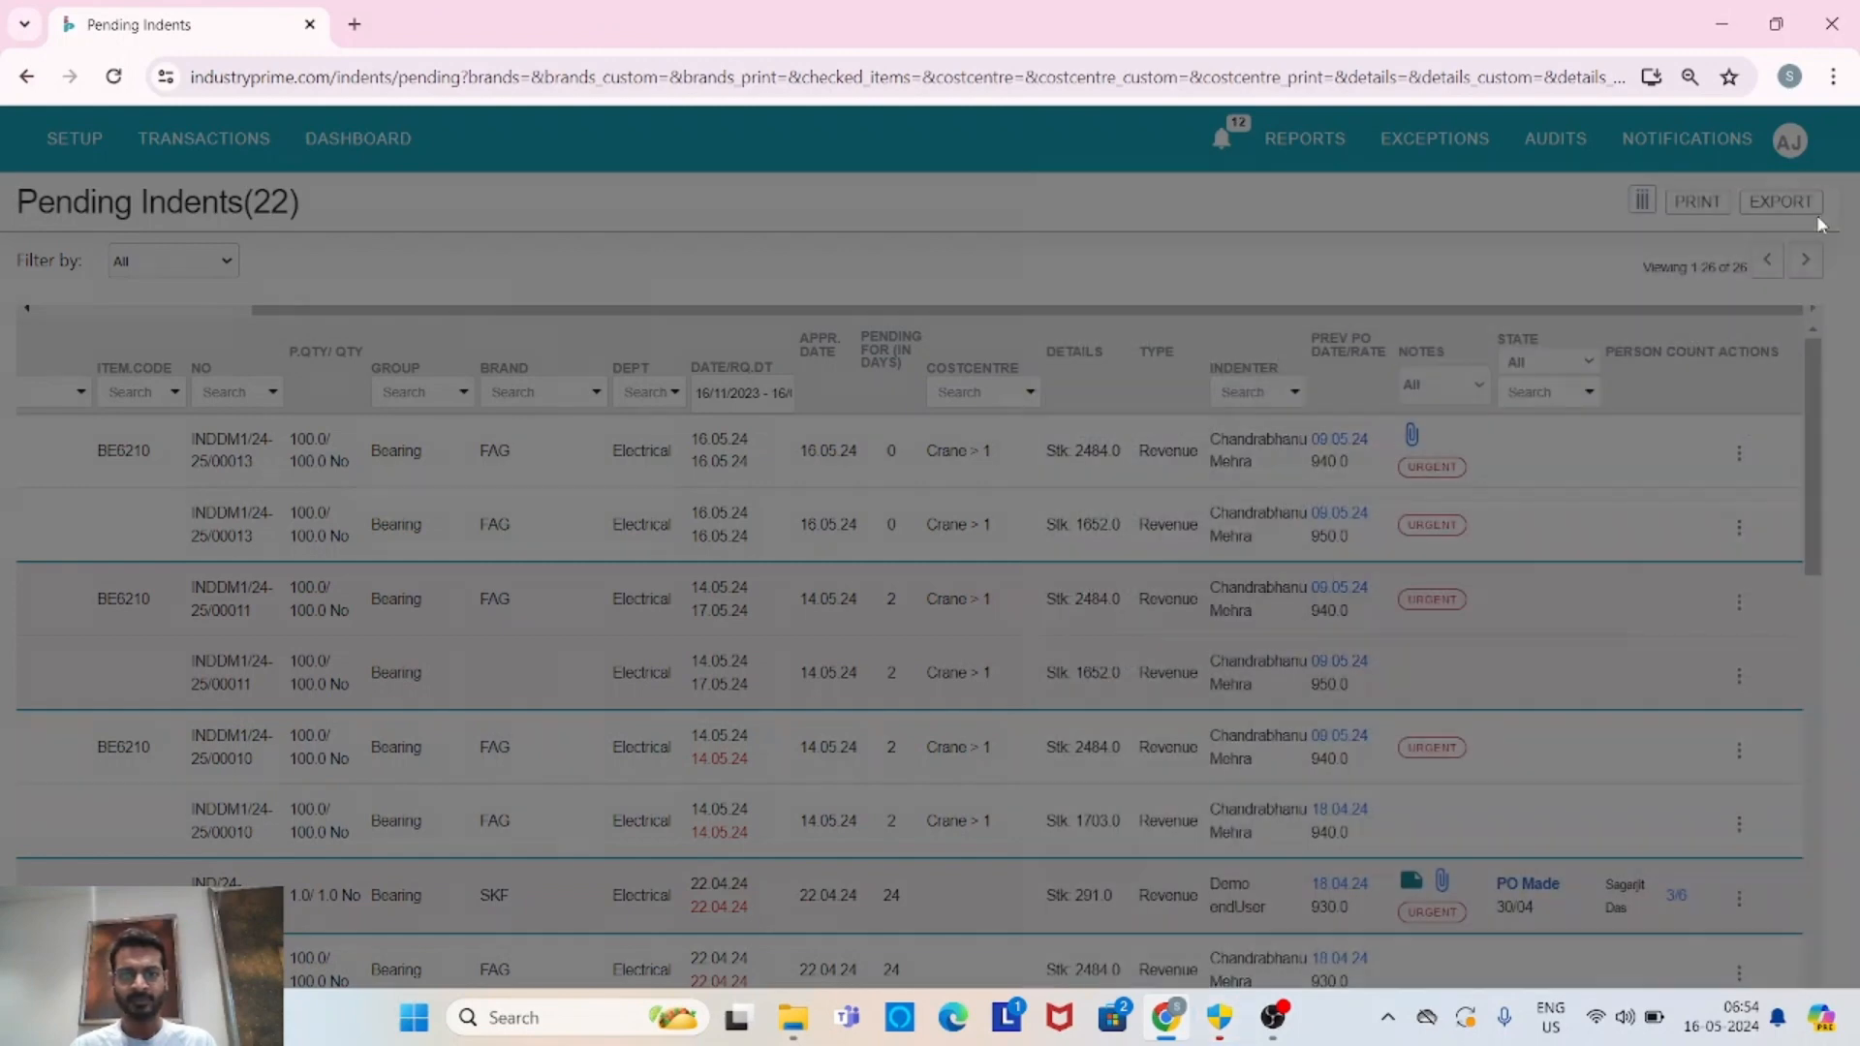
# Start an RFQ for the Bearing 6210 ZZ and Bearing 700 items of the 16.05.24 Industry Prime HO indent.
pyautogui.hscroll(-3, 1042, 581)
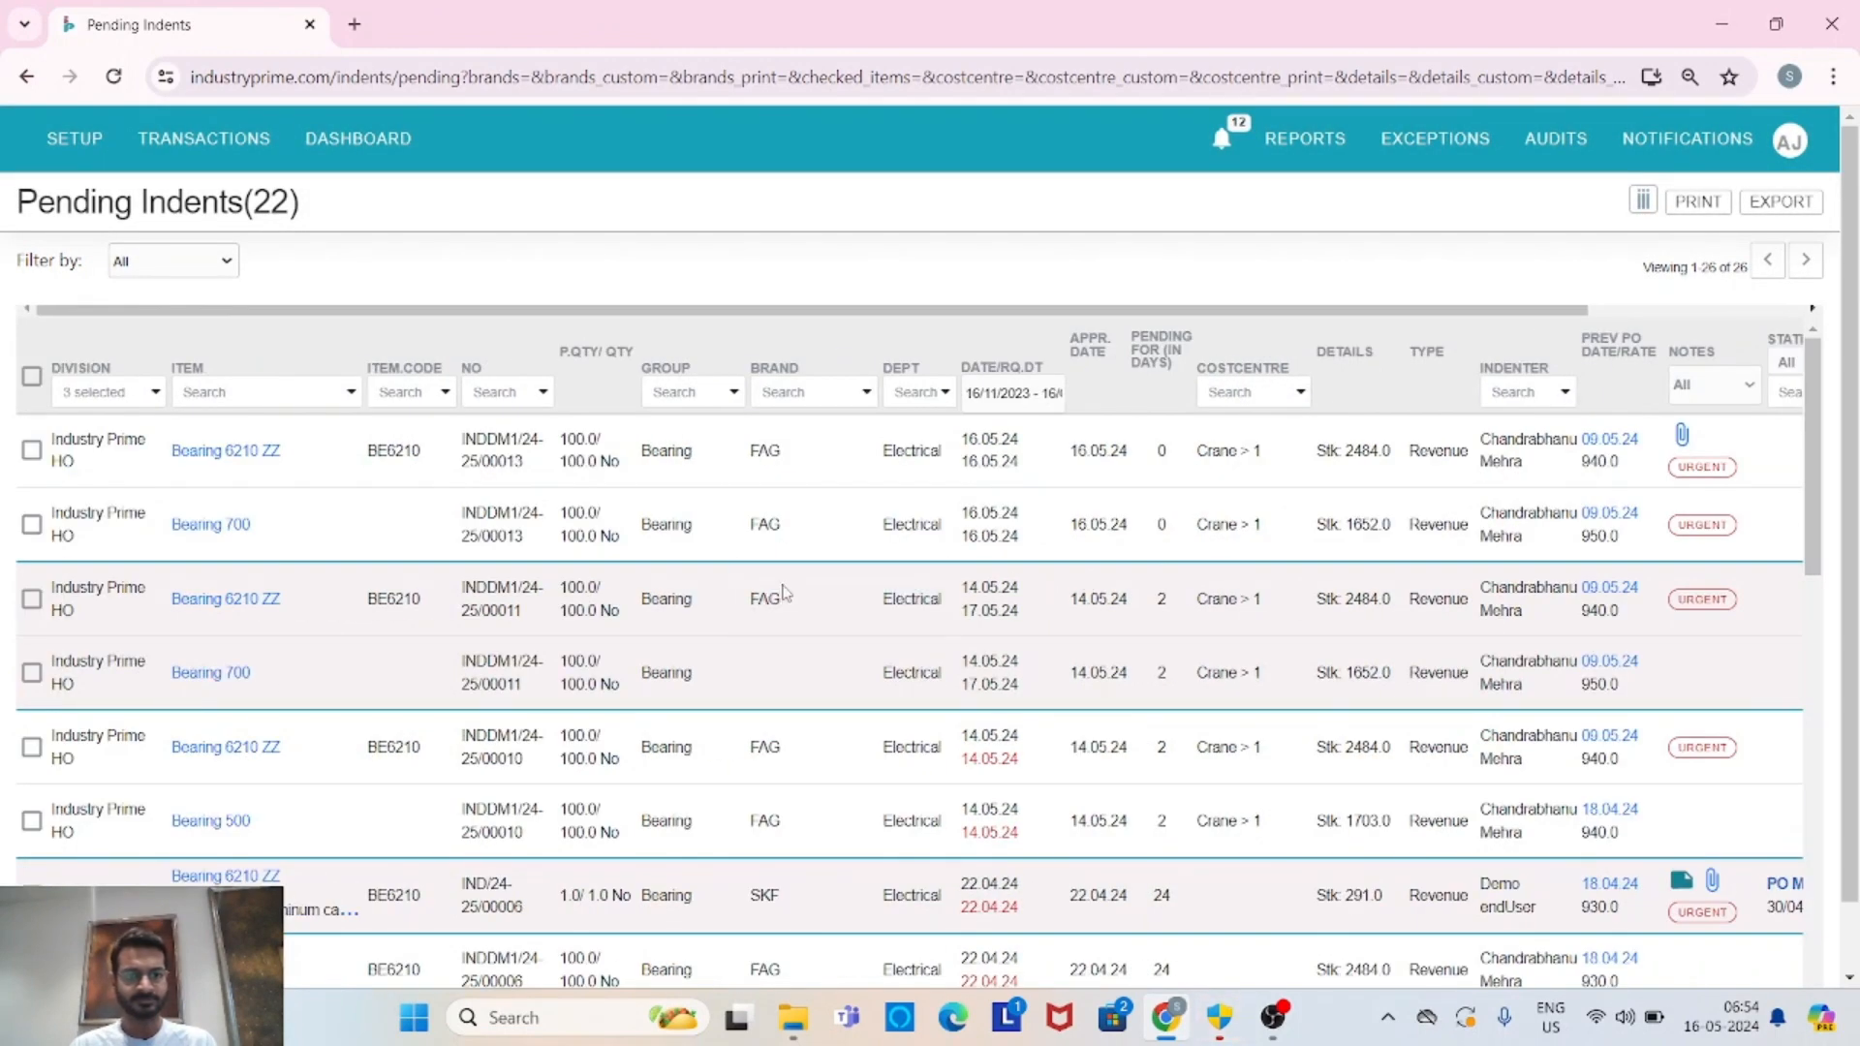
pyautogui.click(32, 451)
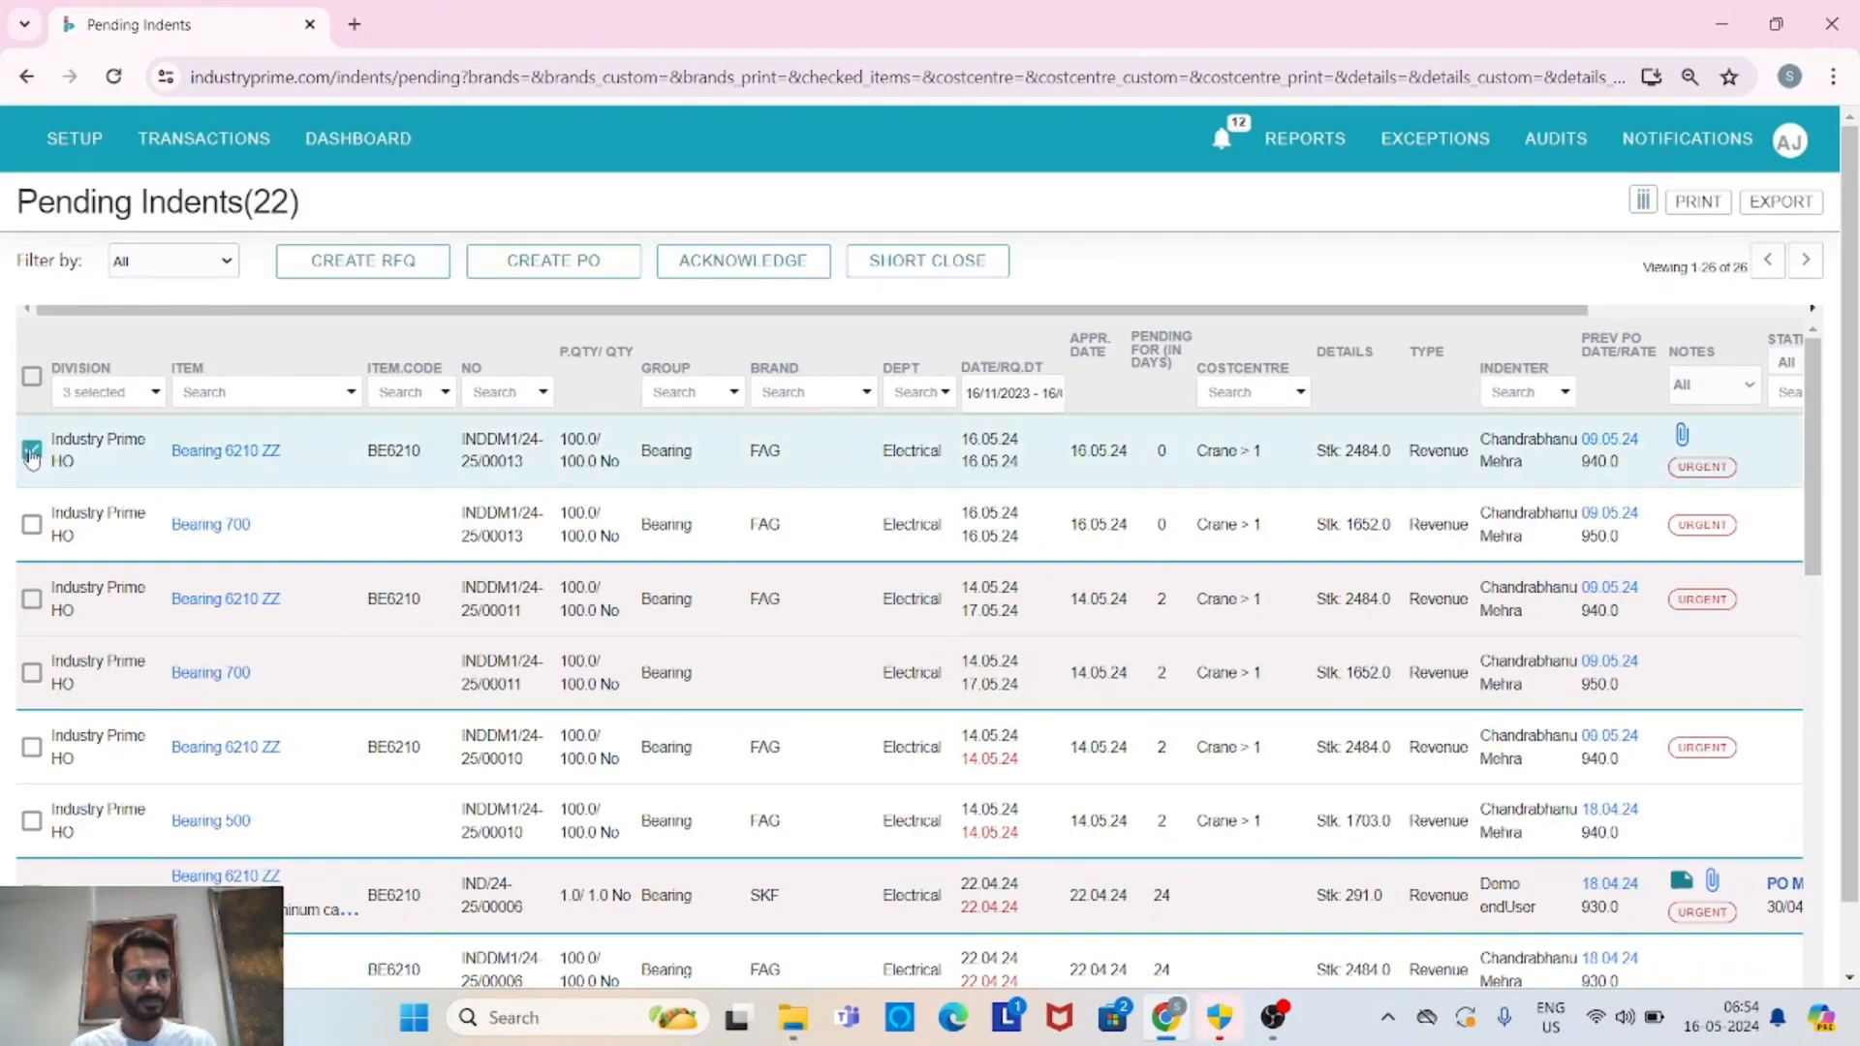
pyautogui.click(32, 528)
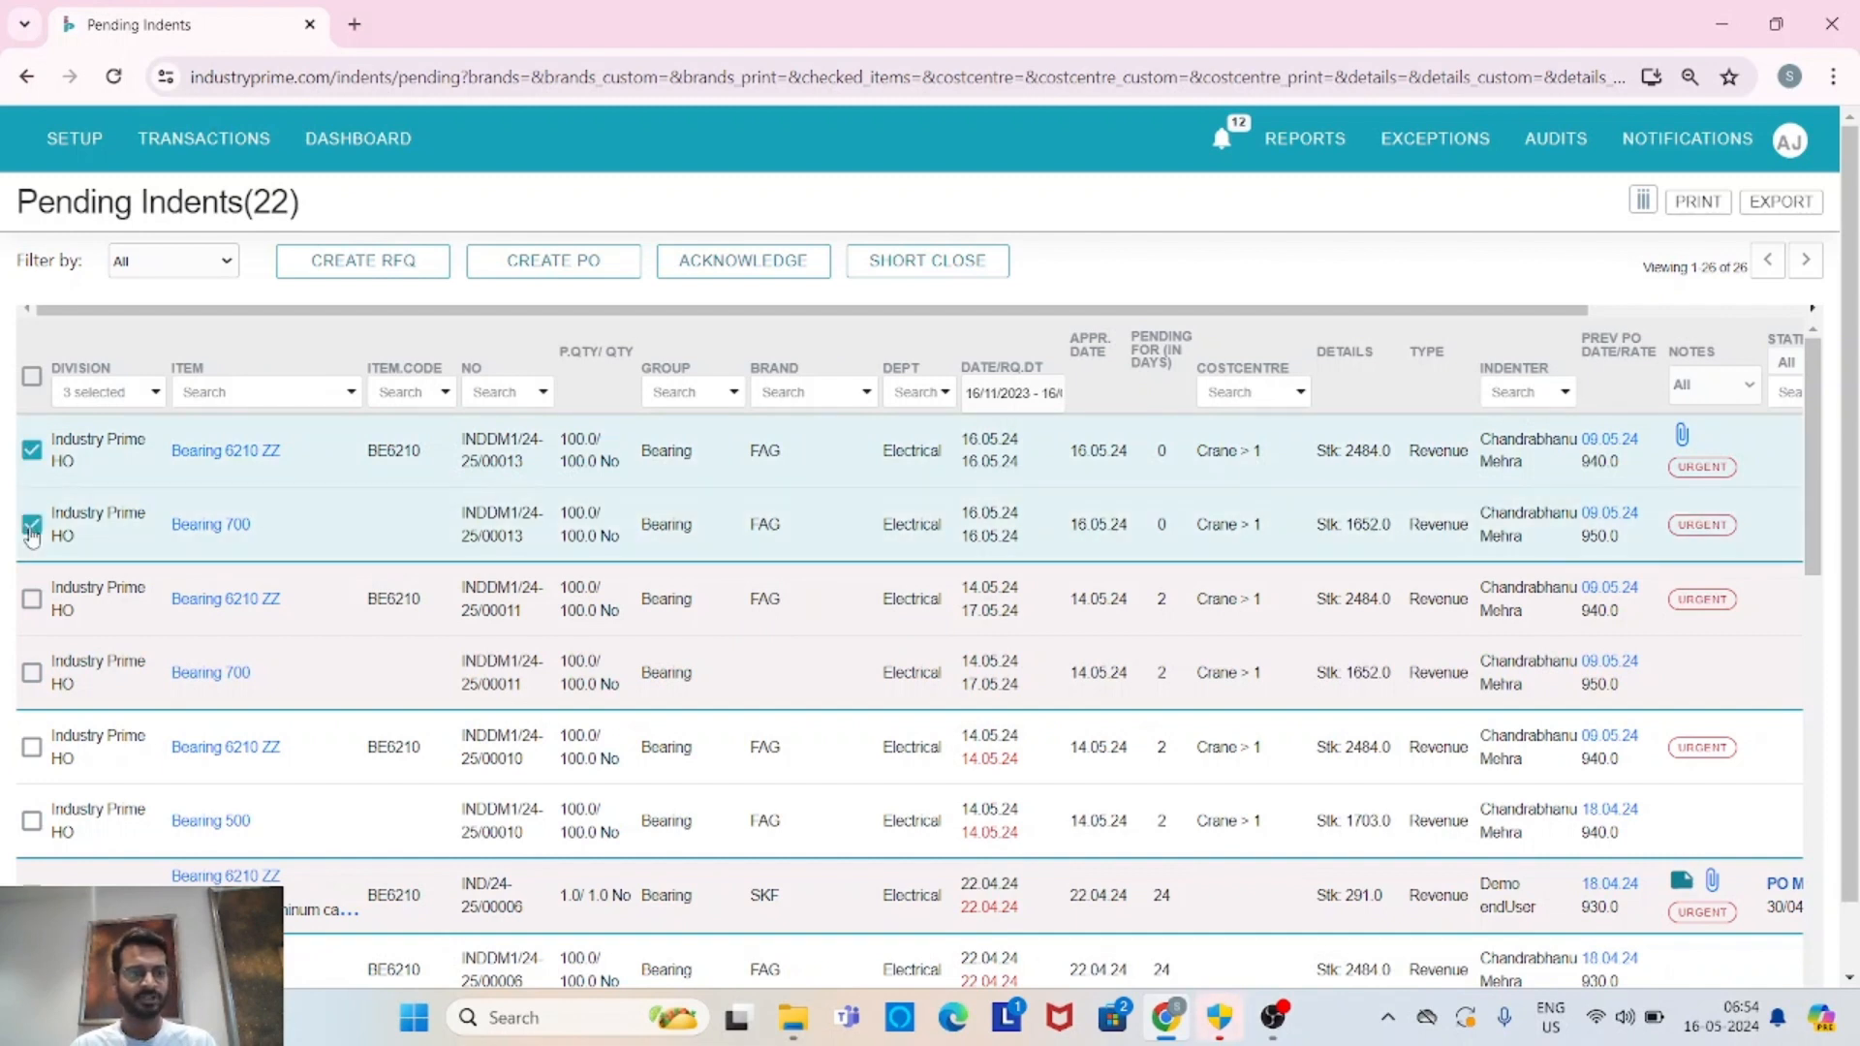
pyautogui.click(375, 267)
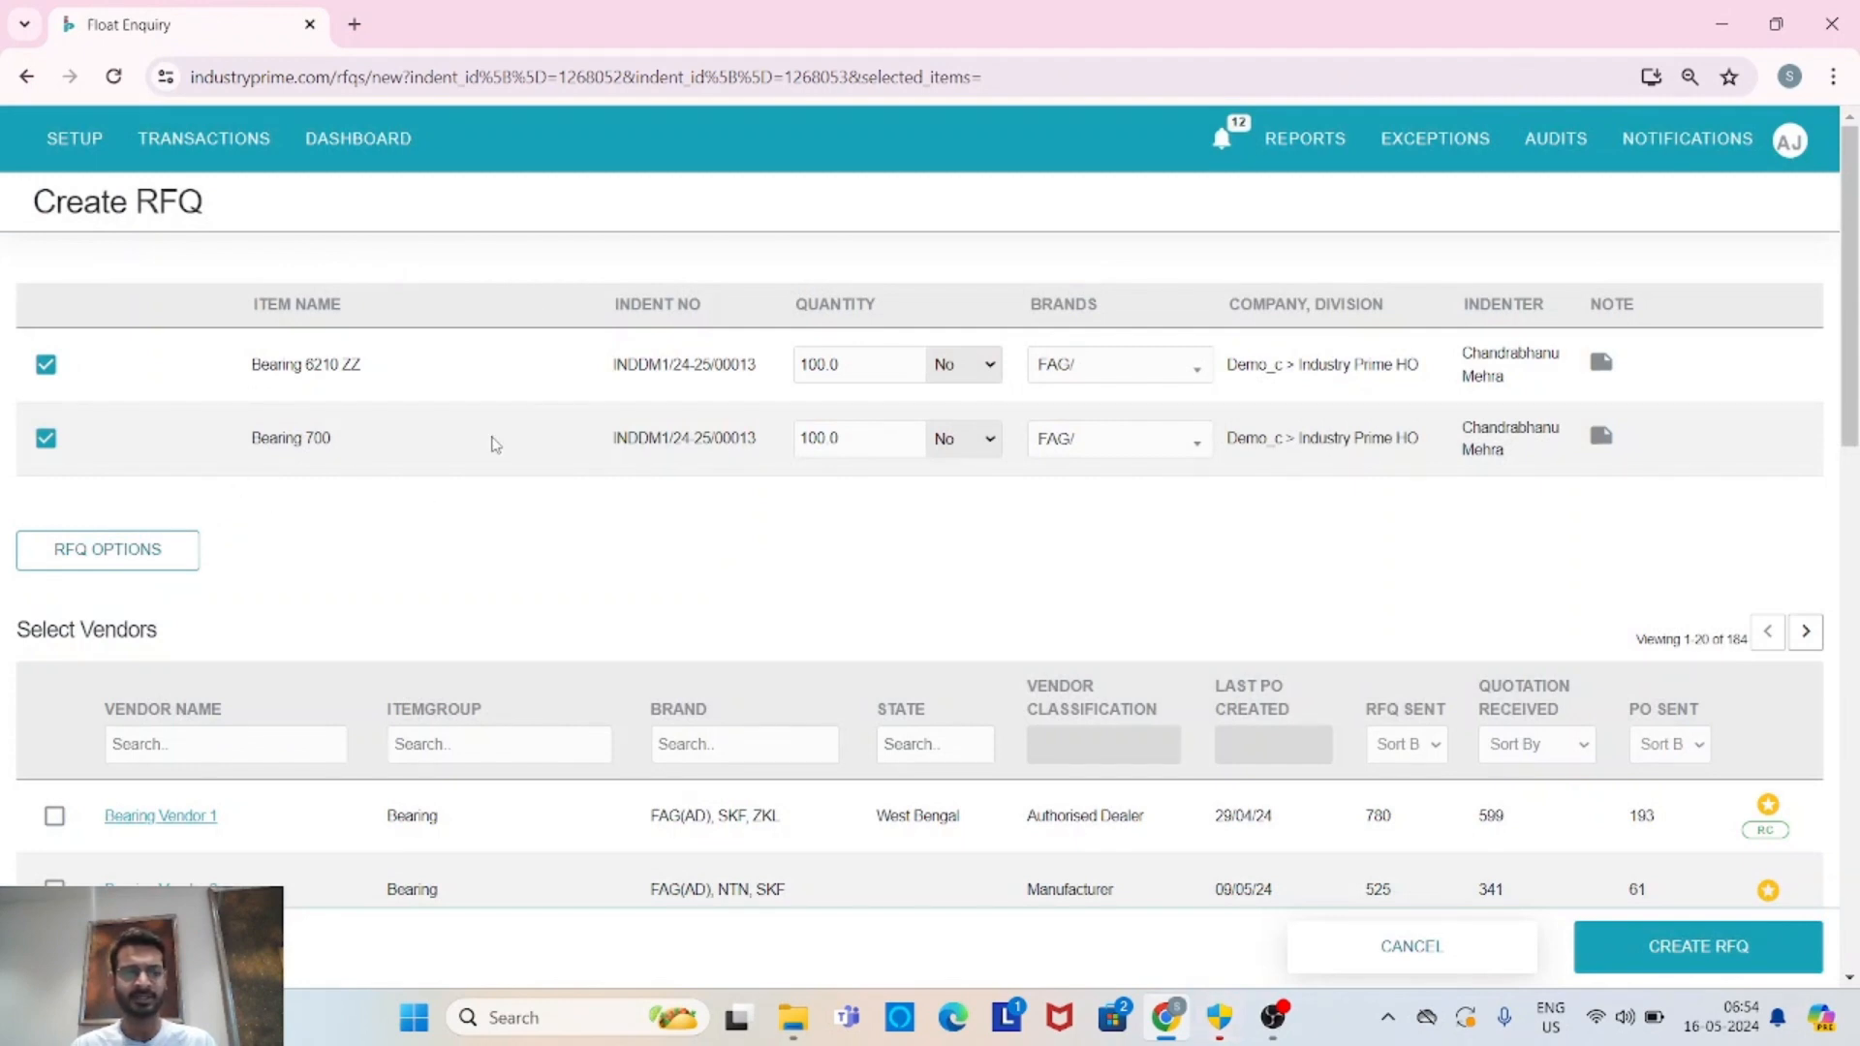
# In the RFQ options, add the vendor note "Ensure the material is ready to dispatch" and include the indent attachment Screenshot_2024-01-23_154659.png.
pyautogui.click(135, 569)
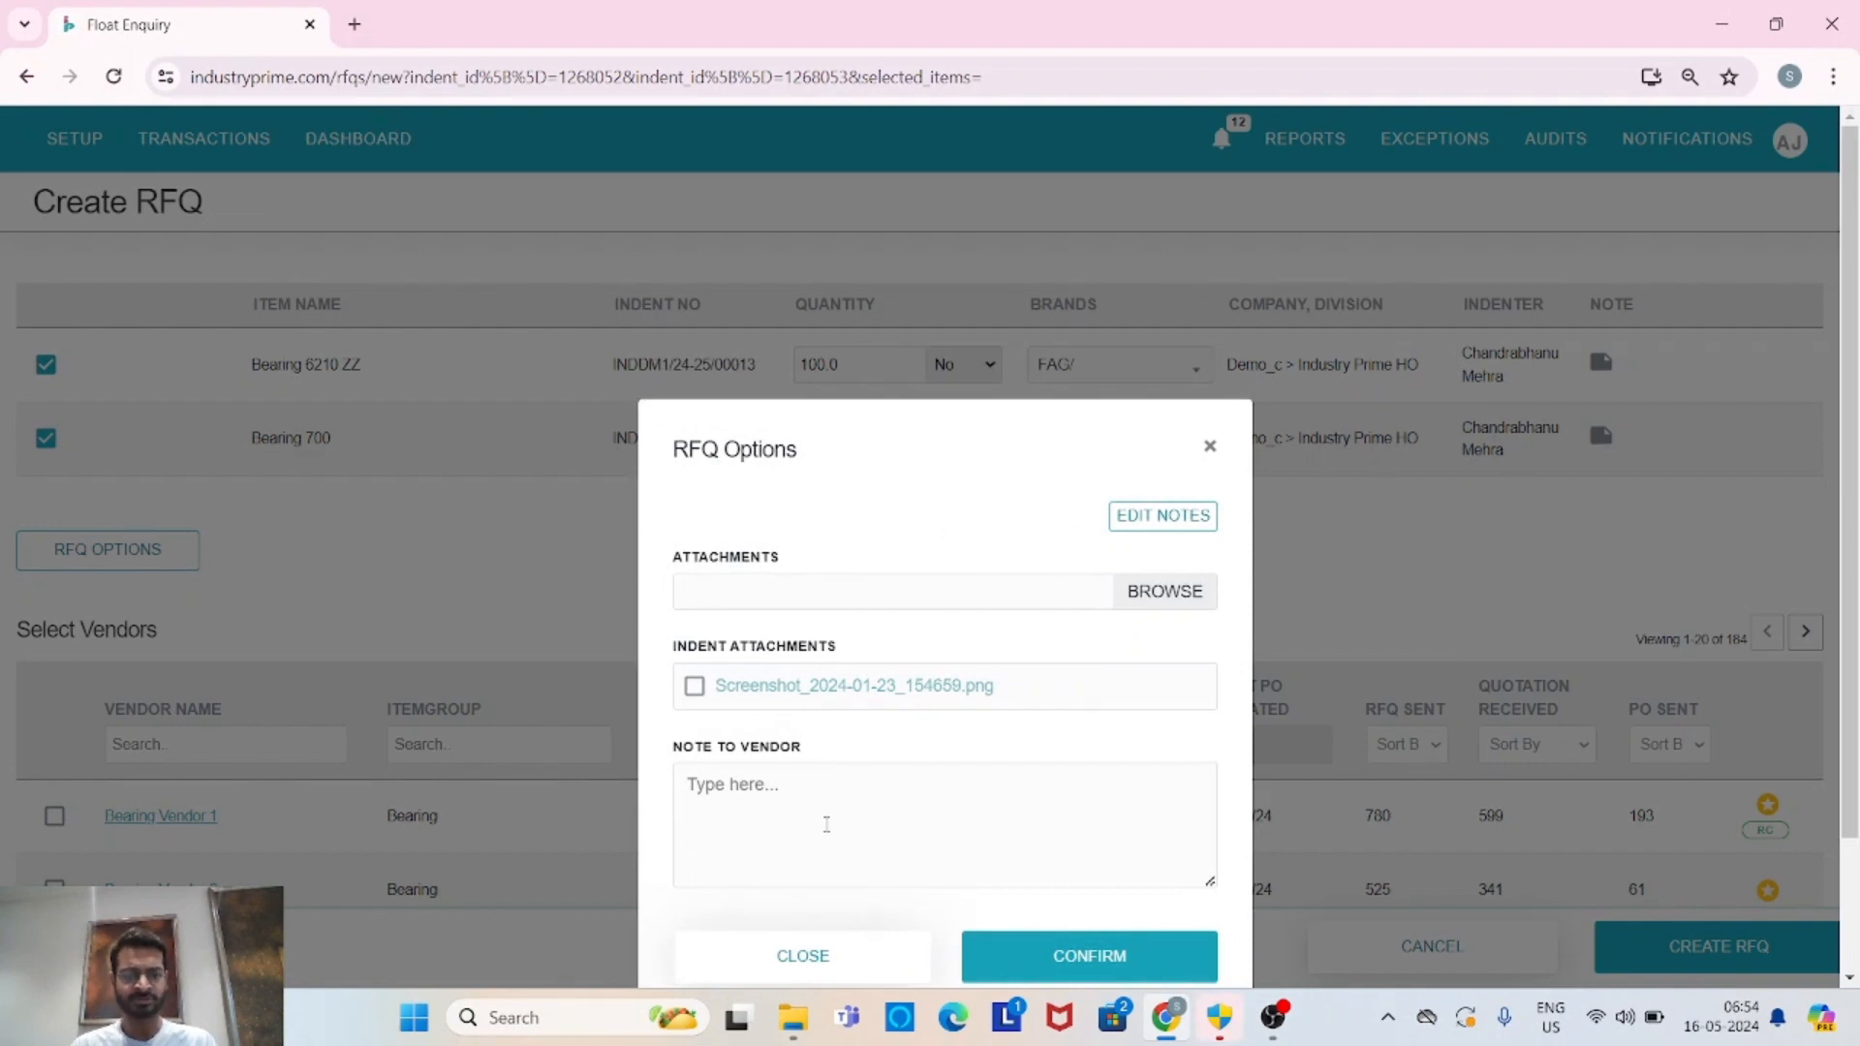
pyautogui.click(827, 824)
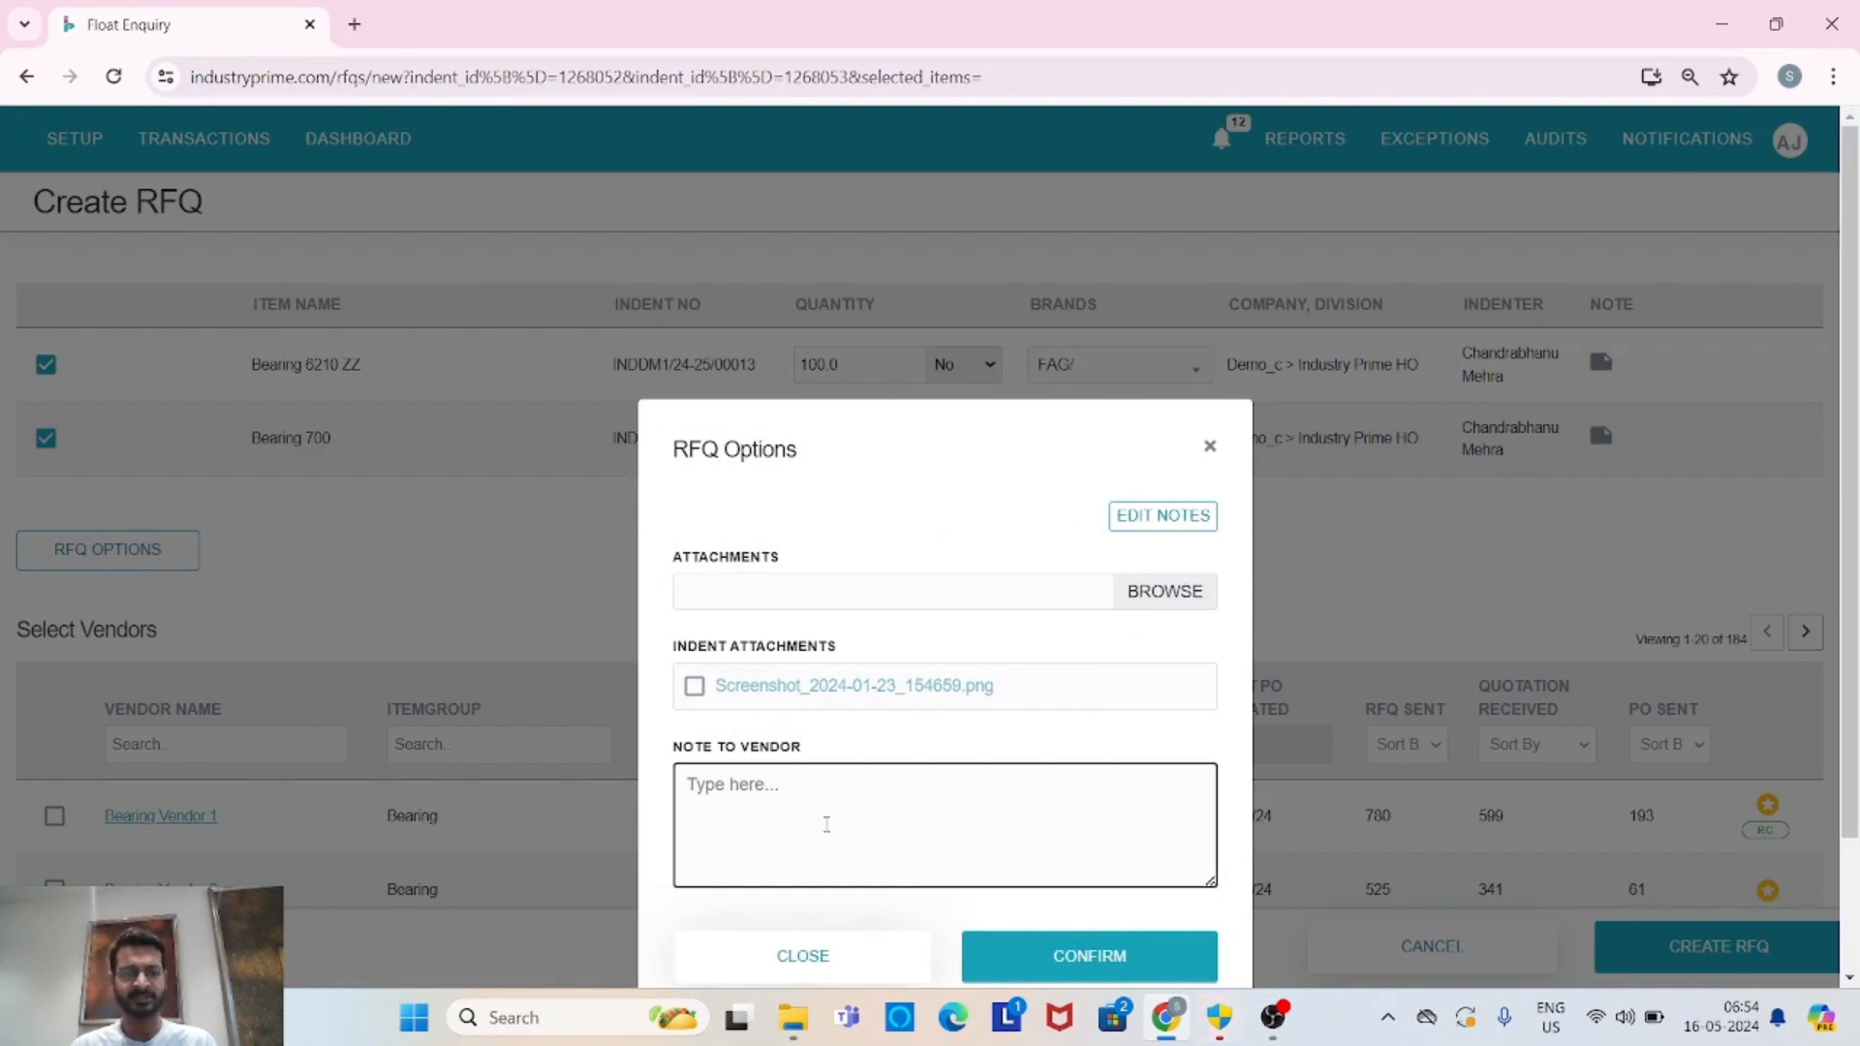
pyautogui.write('Ensu')
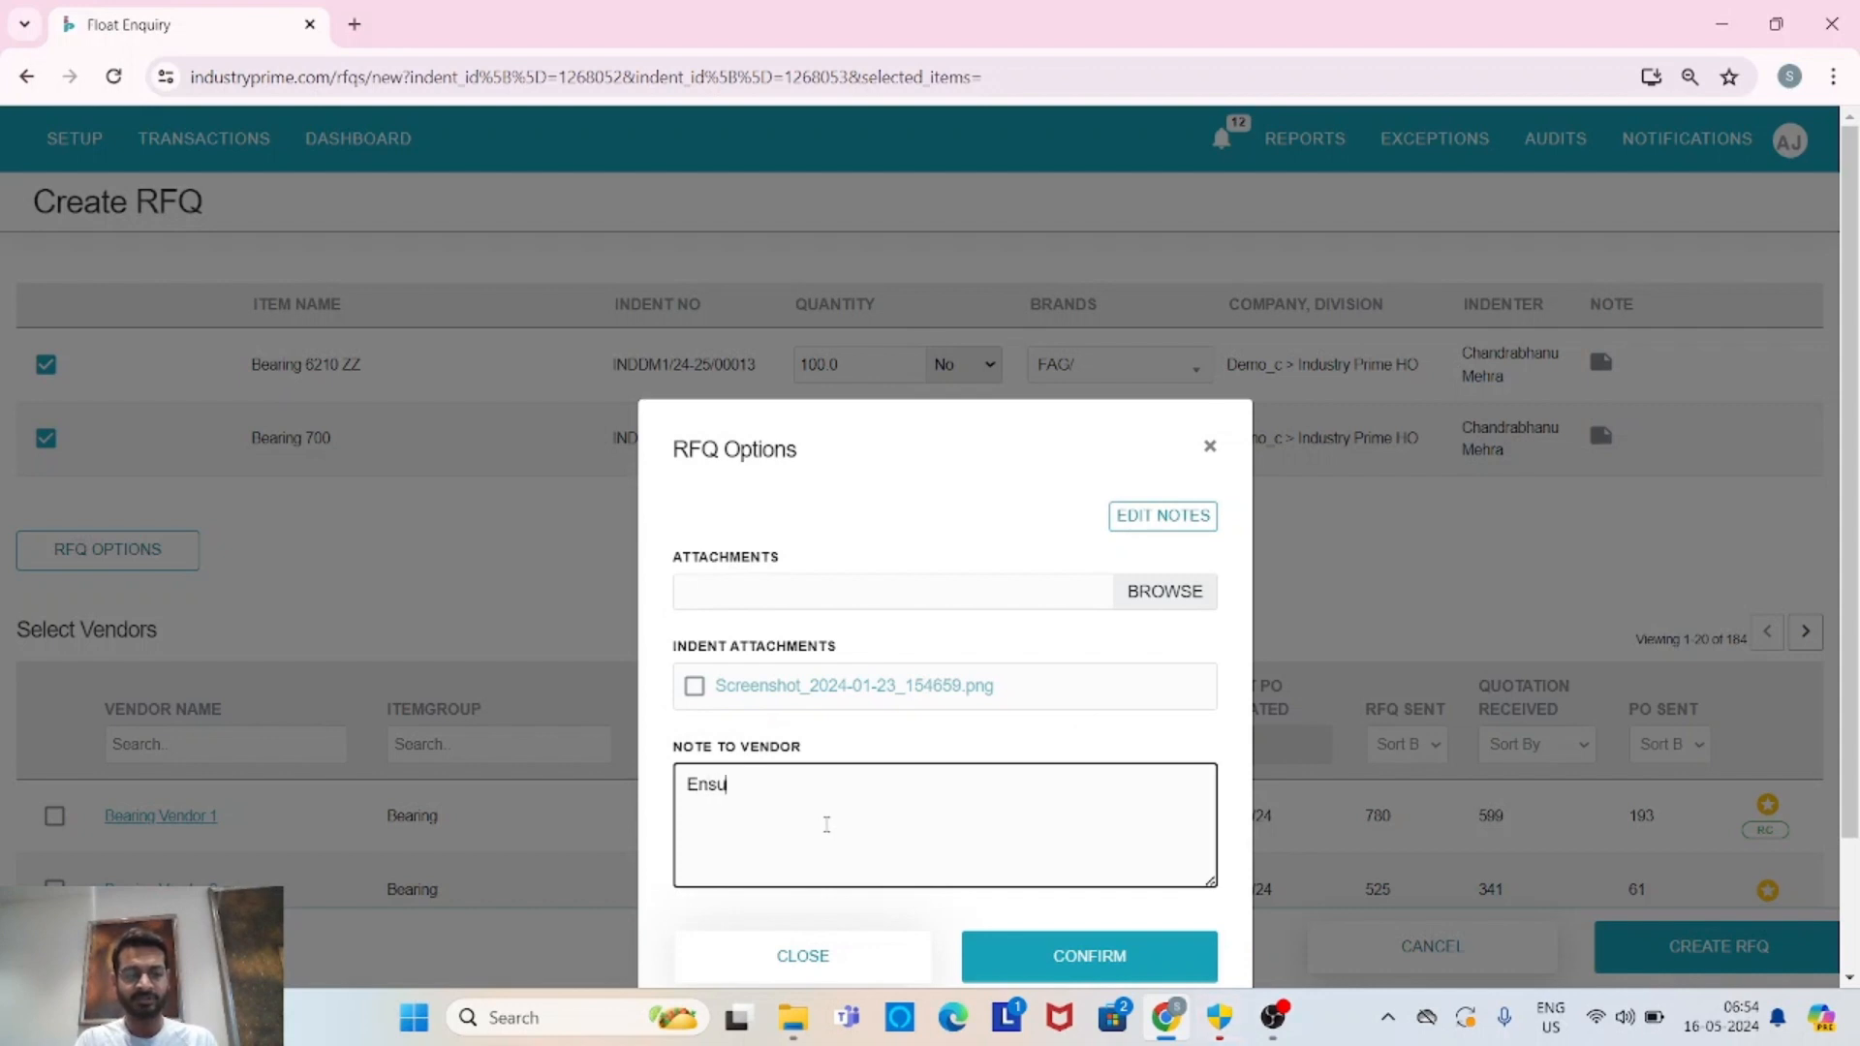
pyautogui.write('re the ma')
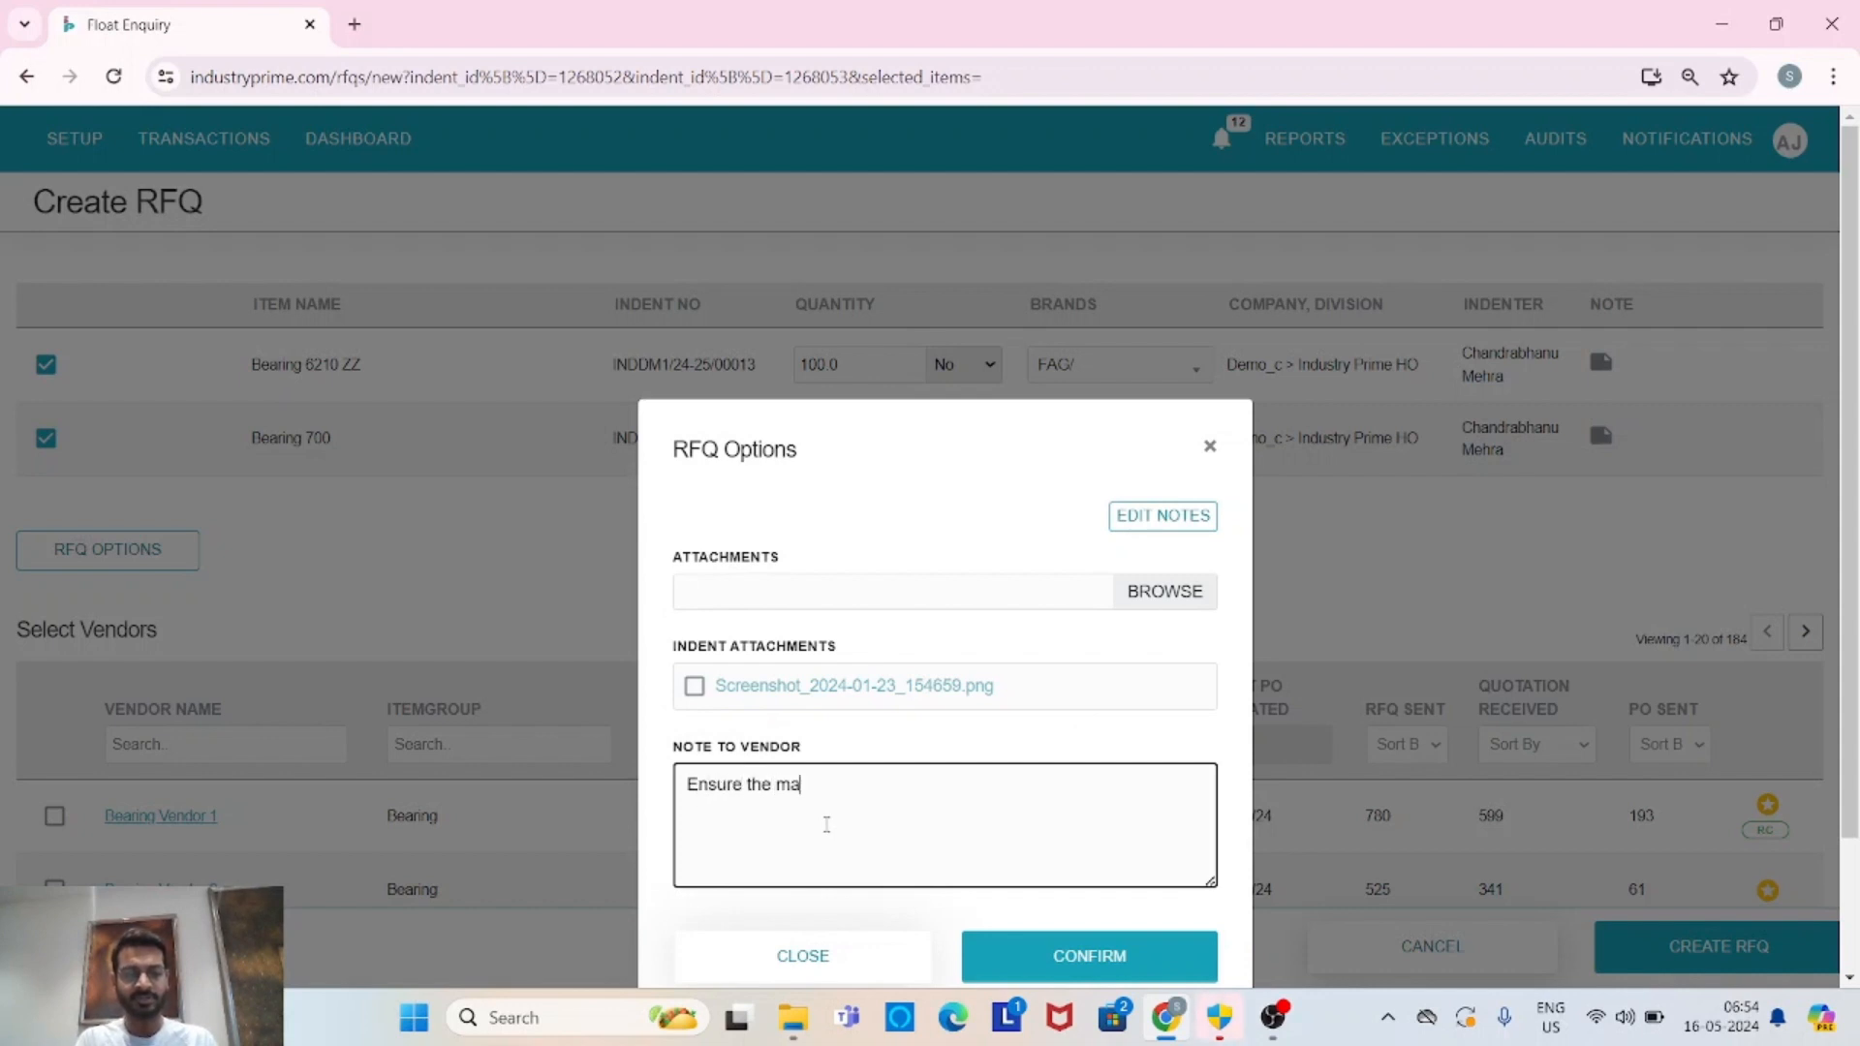
pyautogui.write('terial is ra')
pyautogui.press('BackSpace')
pyautogui.write('eady to ')
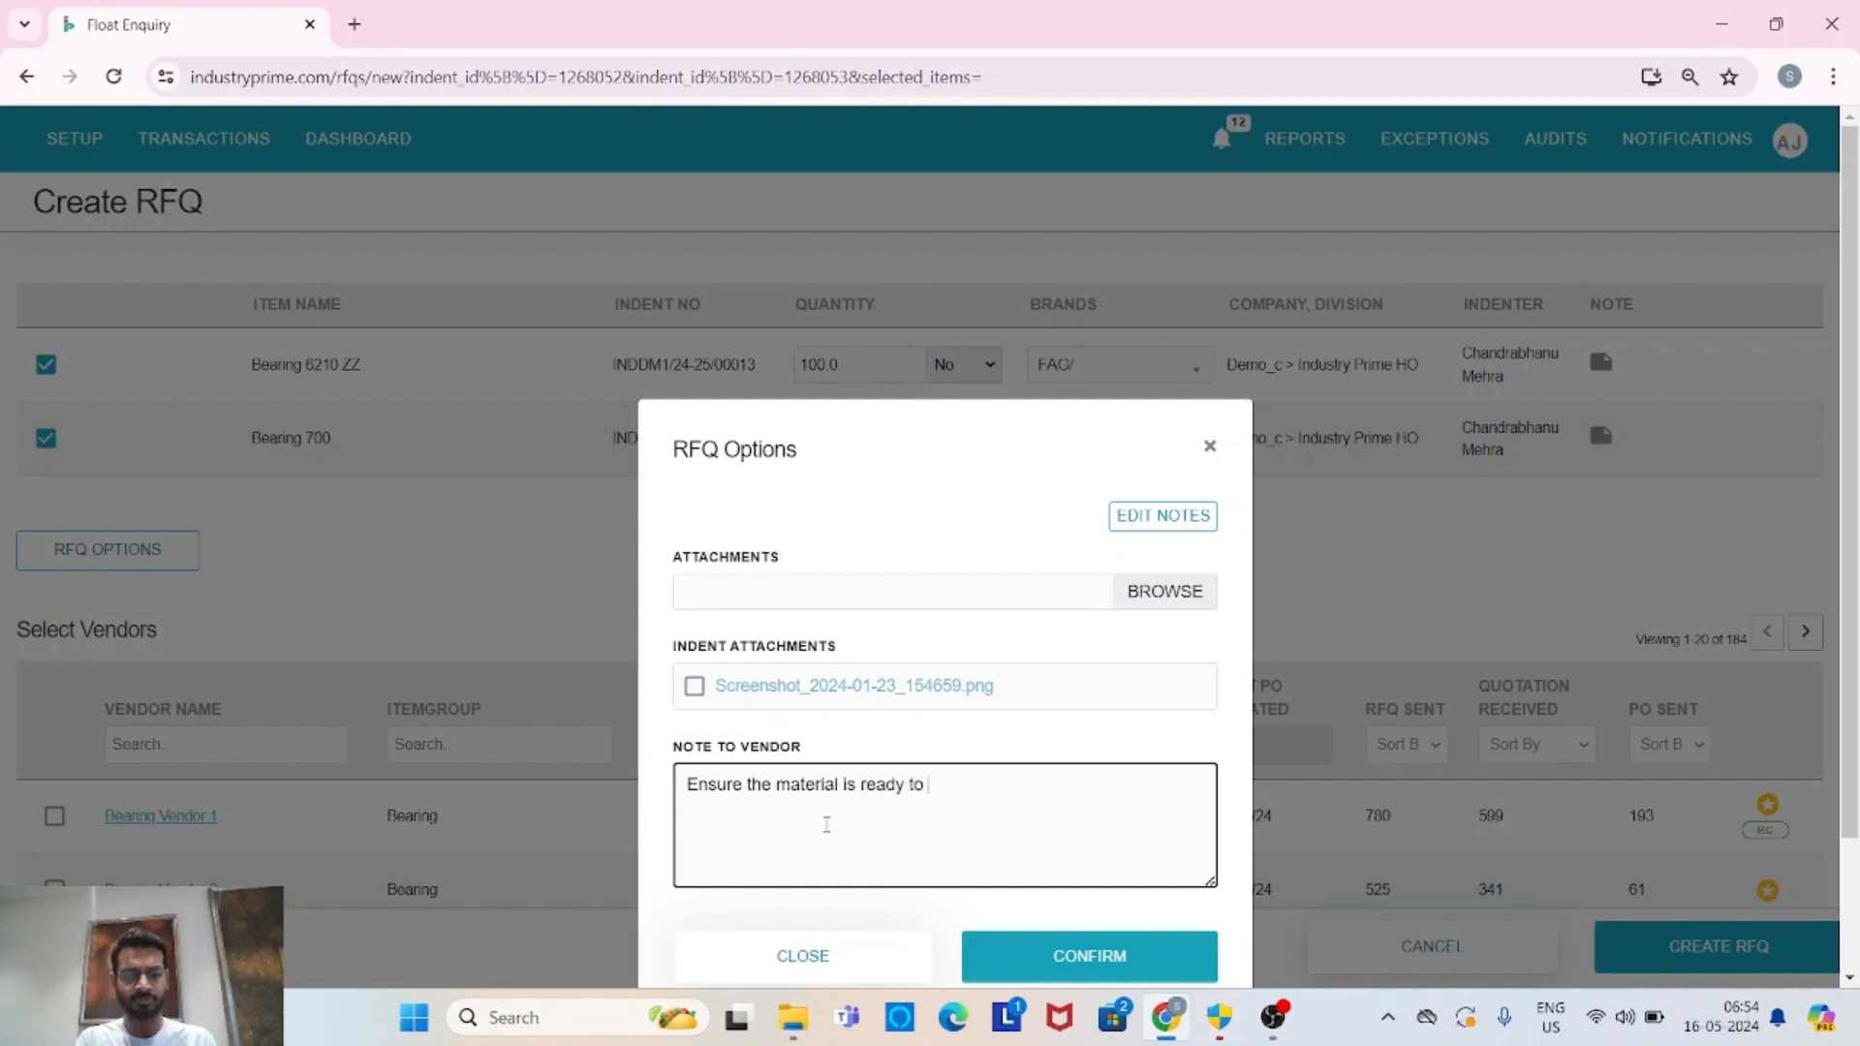
pyautogui.write('dispat')
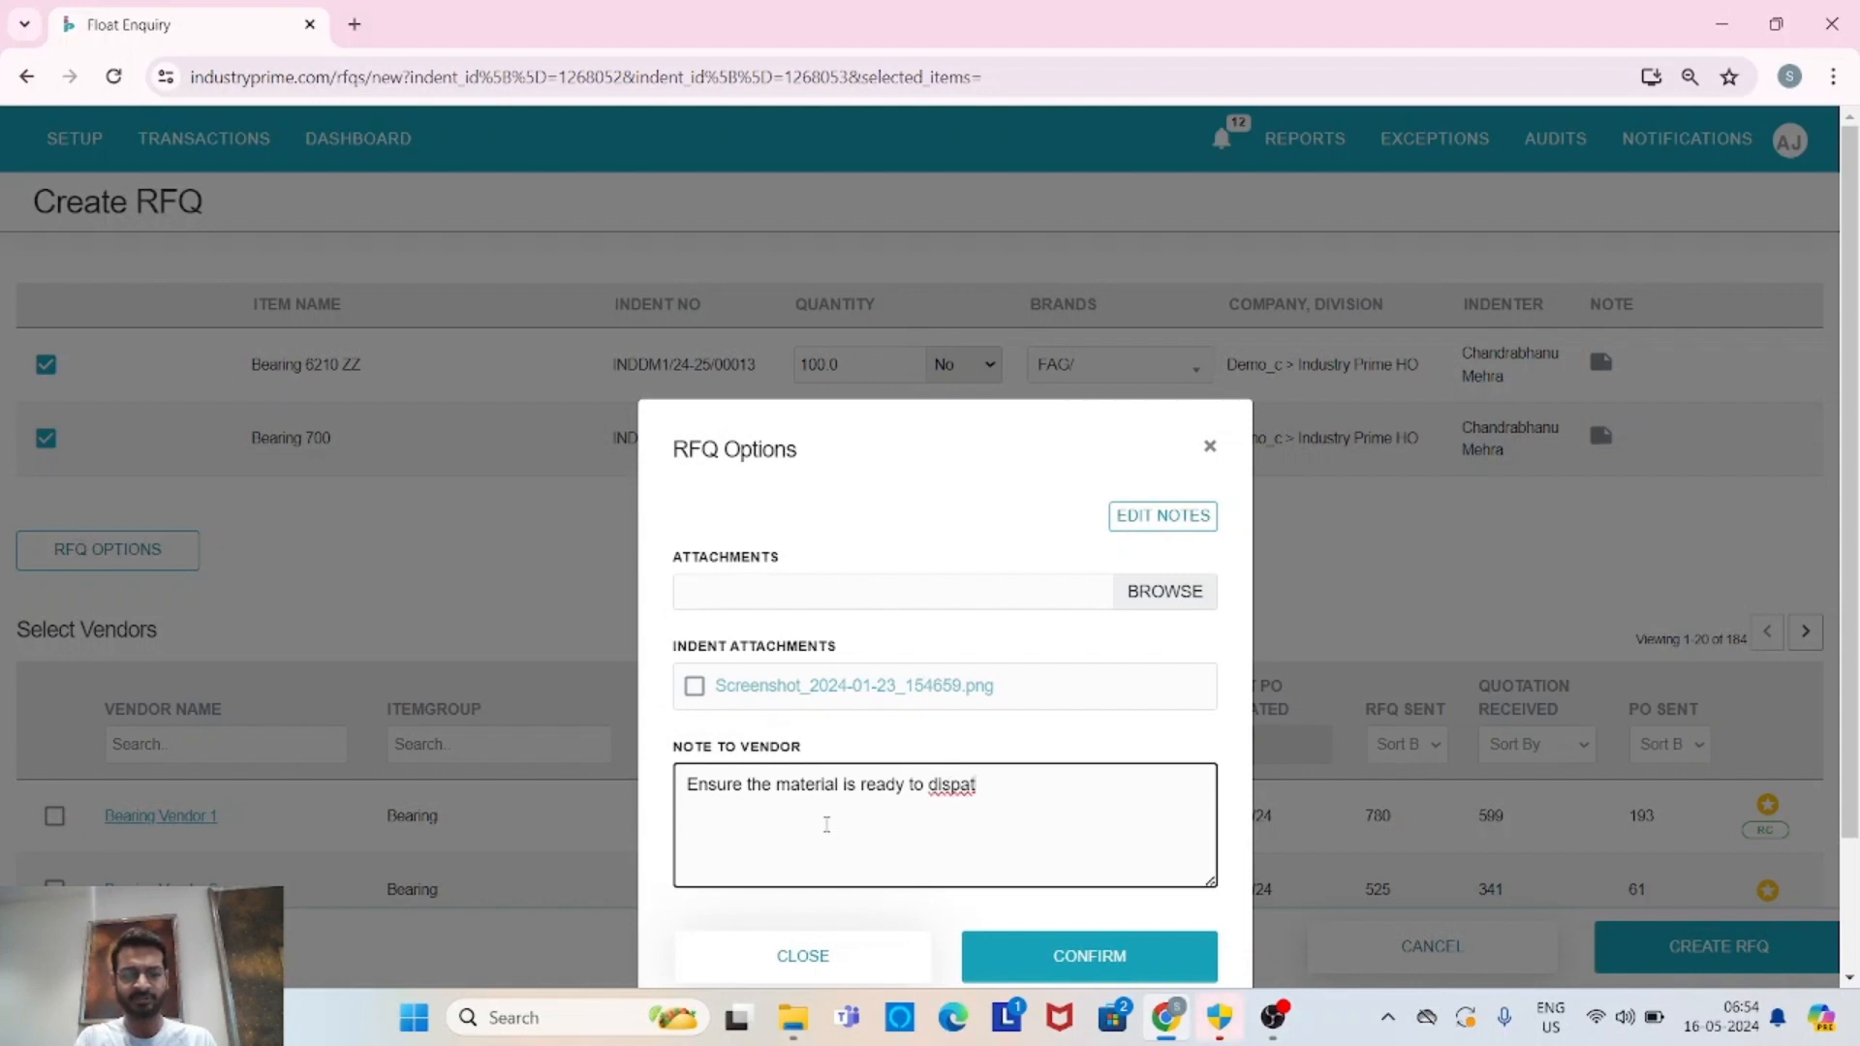
pyautogui.write('ch')
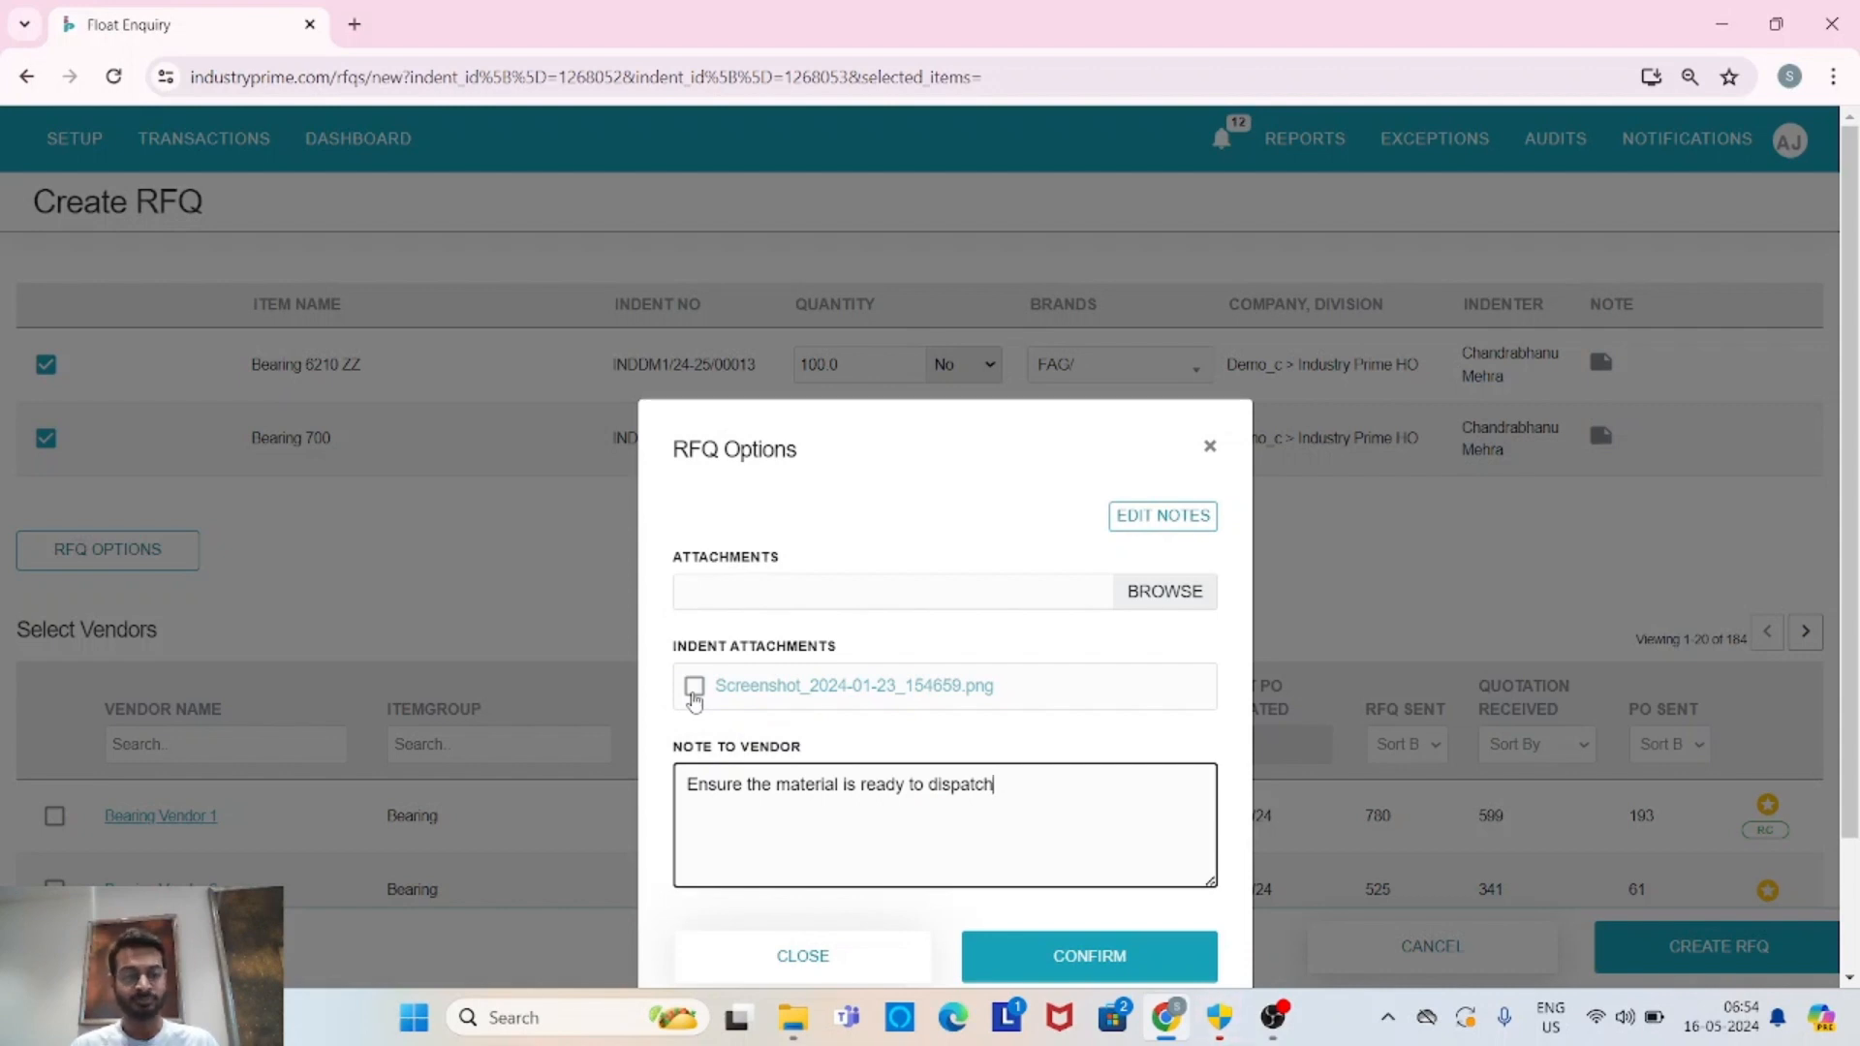
pyautogui.click(694, 688)
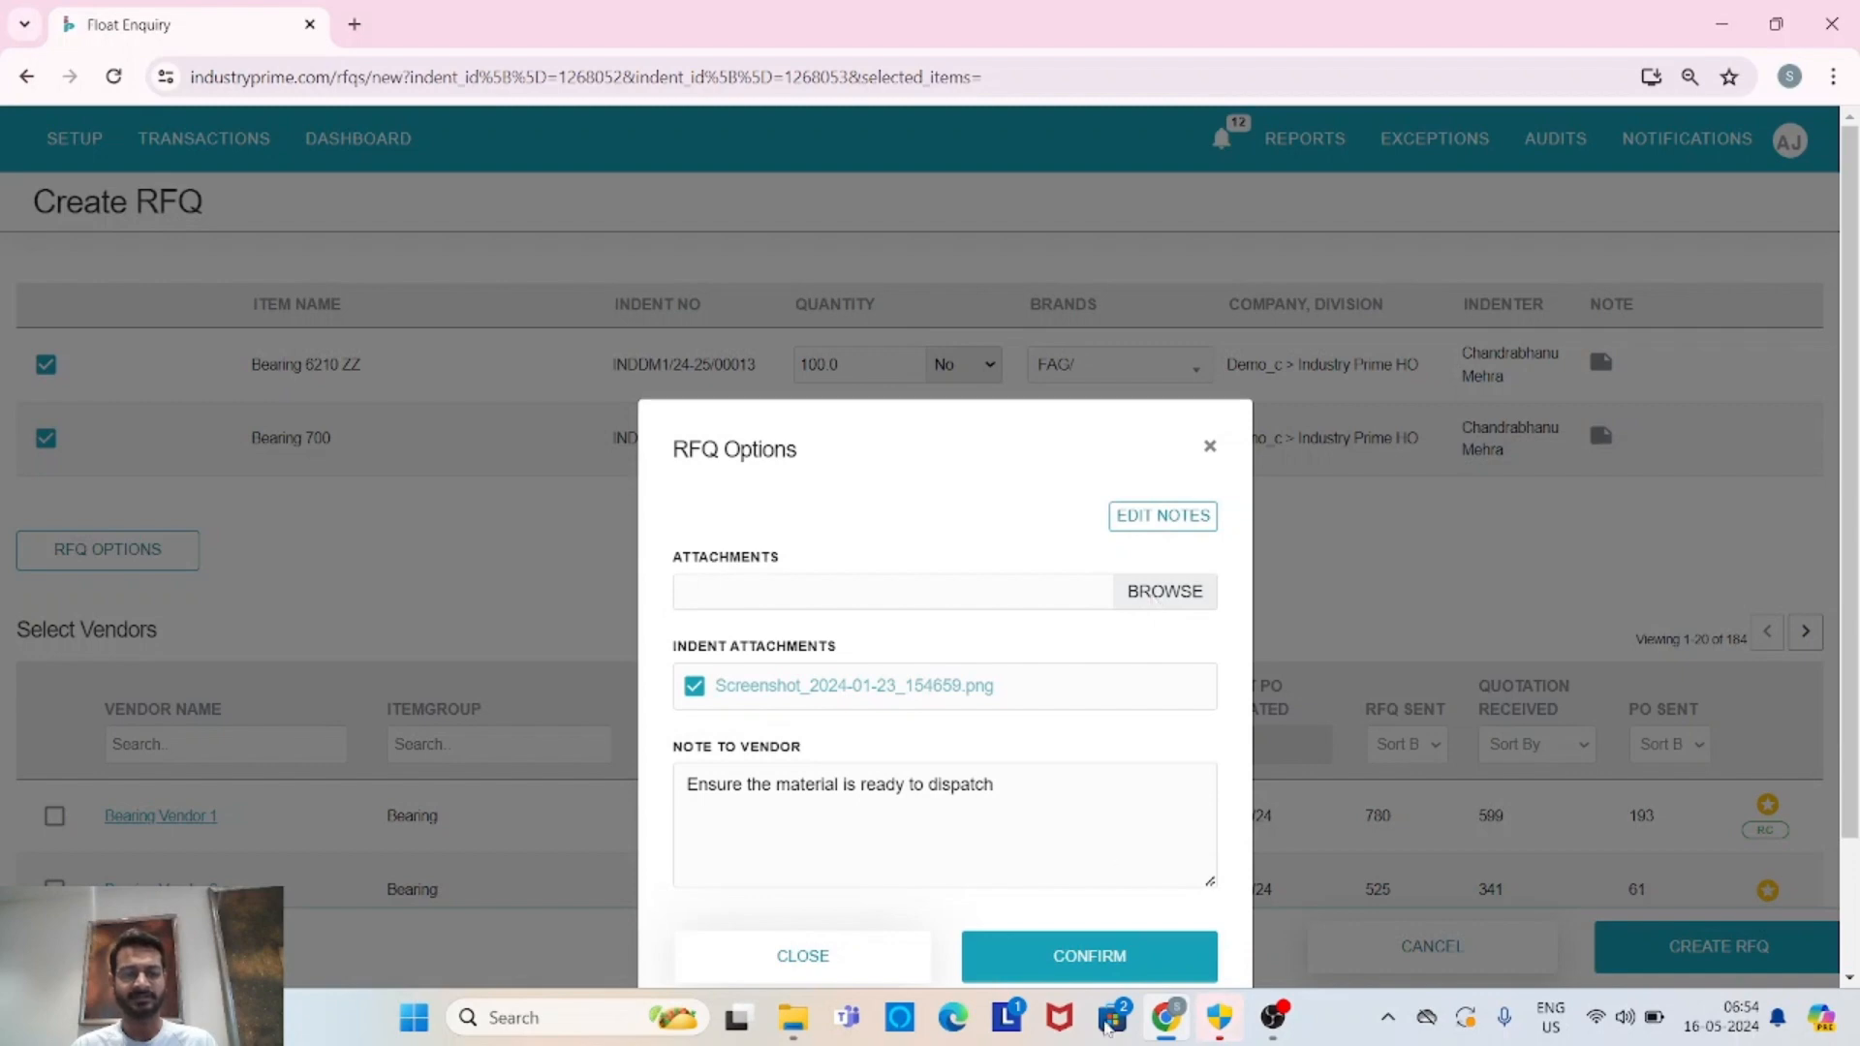
pyautogui.click(1096, 961)
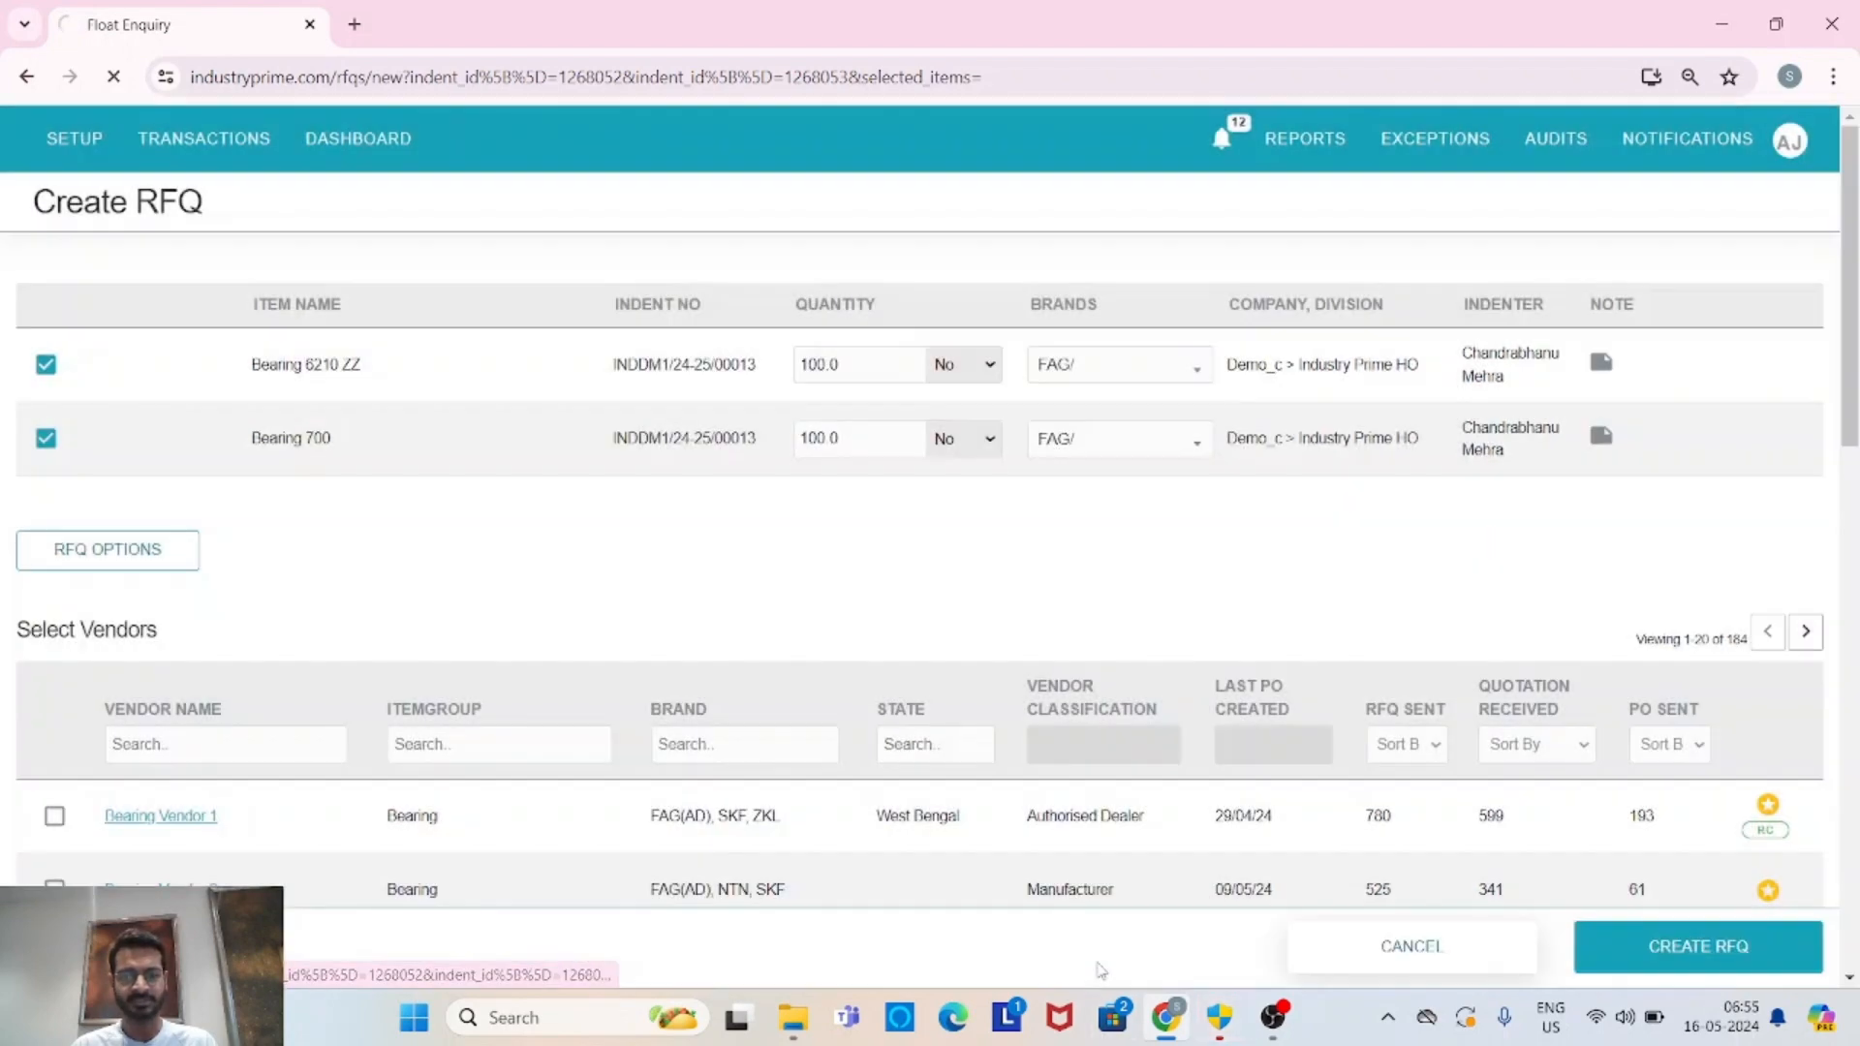
# Filter the RFQ's vendor list by the item group Bearing.
pyautogui.scroll(-5, 1089, 655)
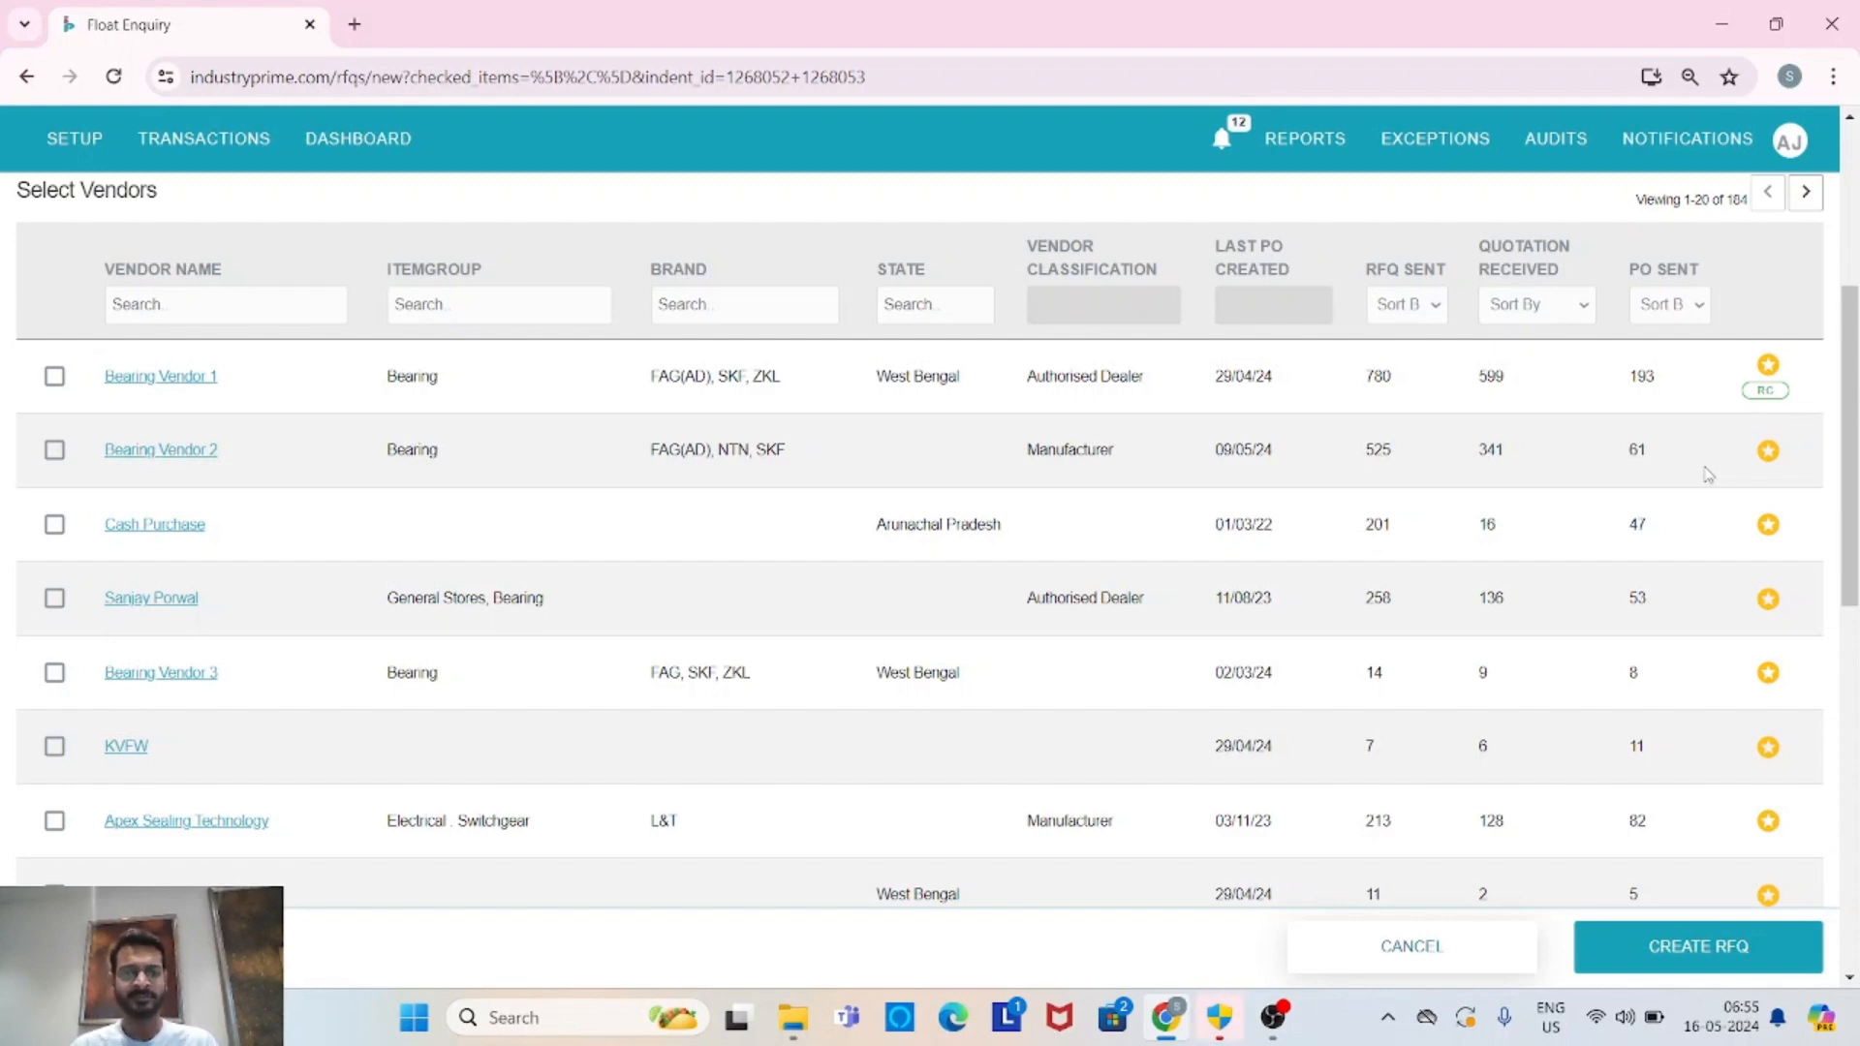
pyautogui.scroll(4, 1045, 303)
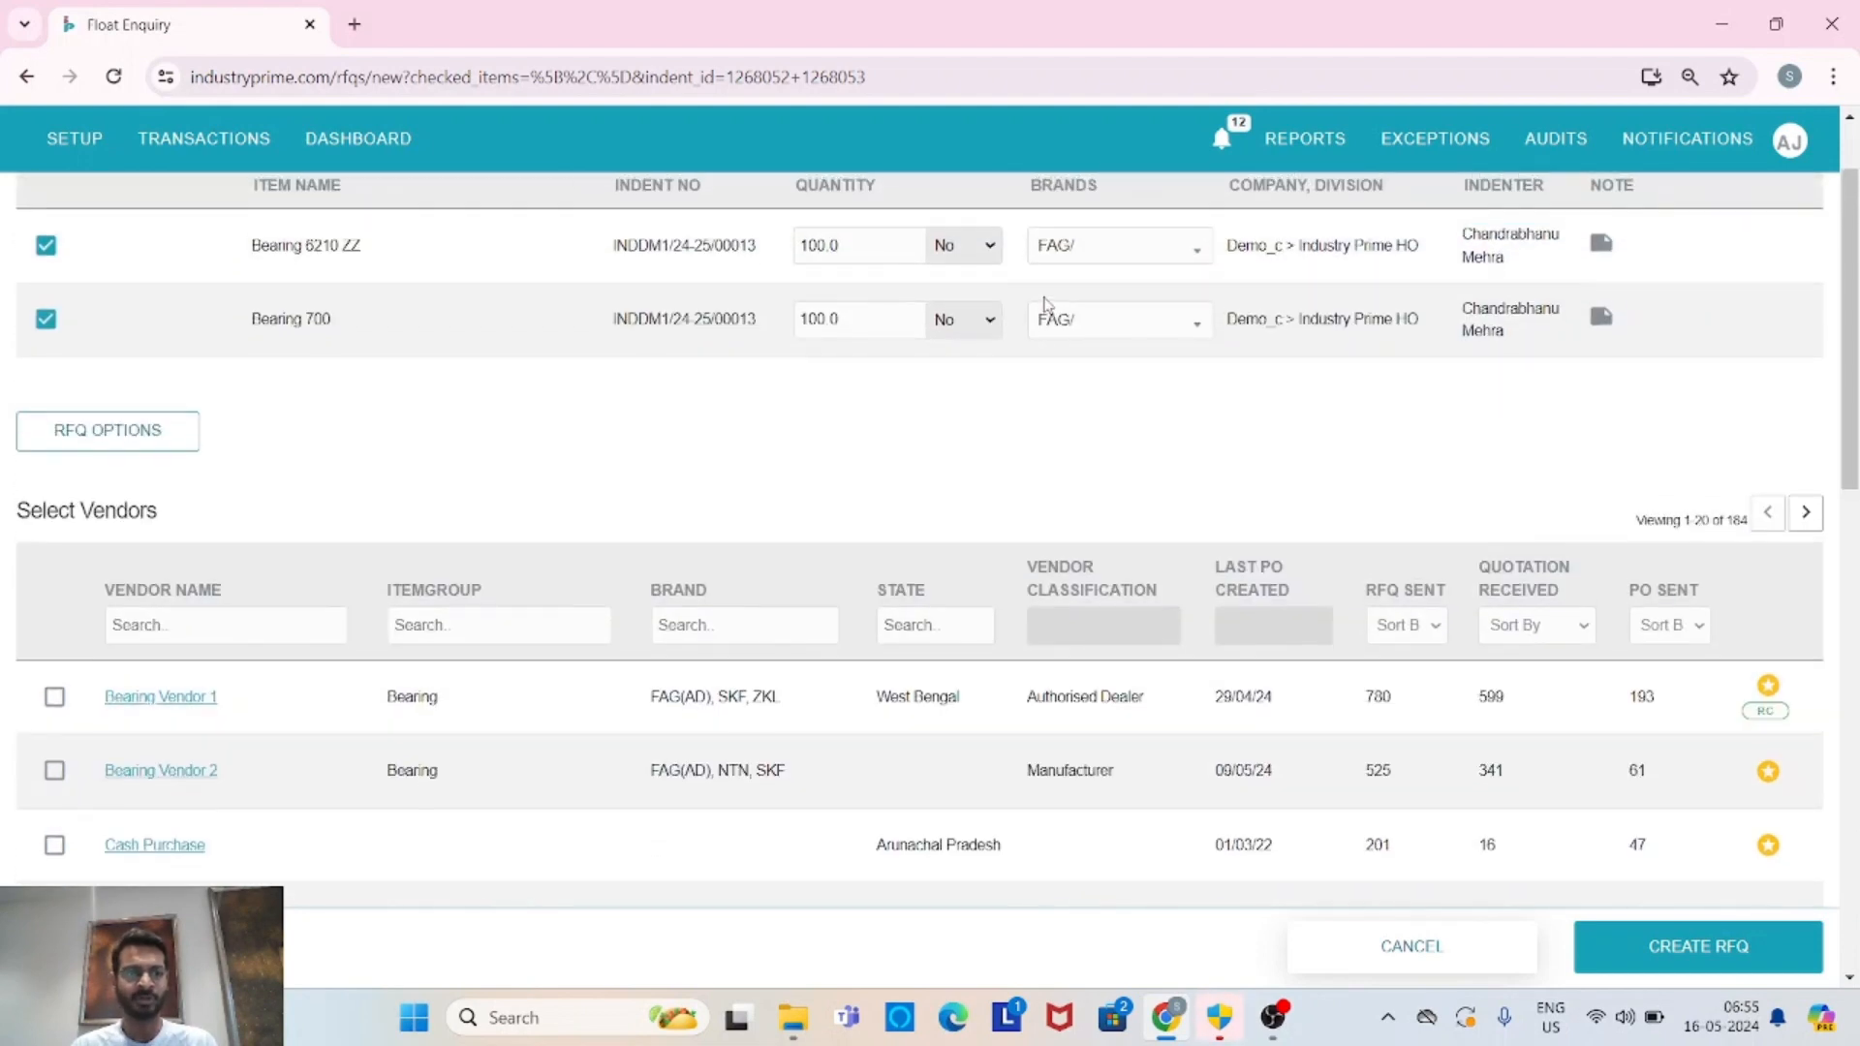
pyautogui.scroll(-2, 1045, 303)
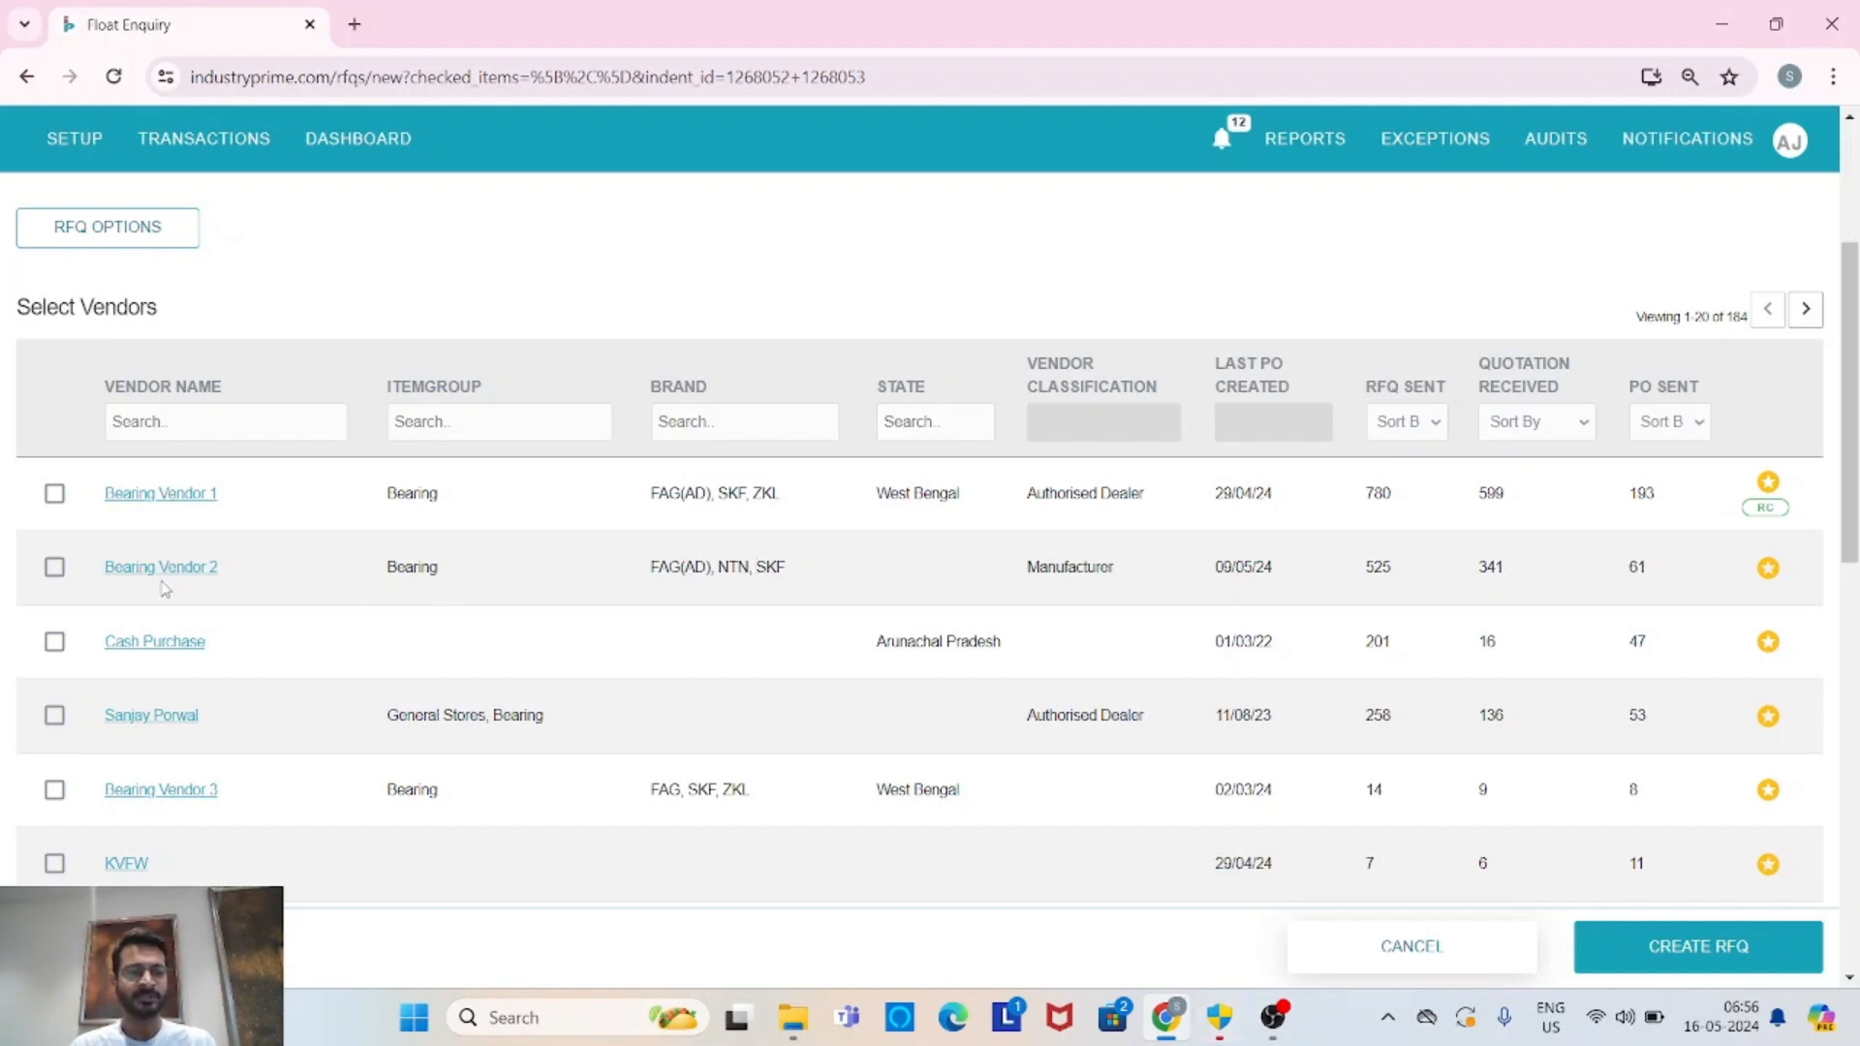
pyautogui.click(453, 426)
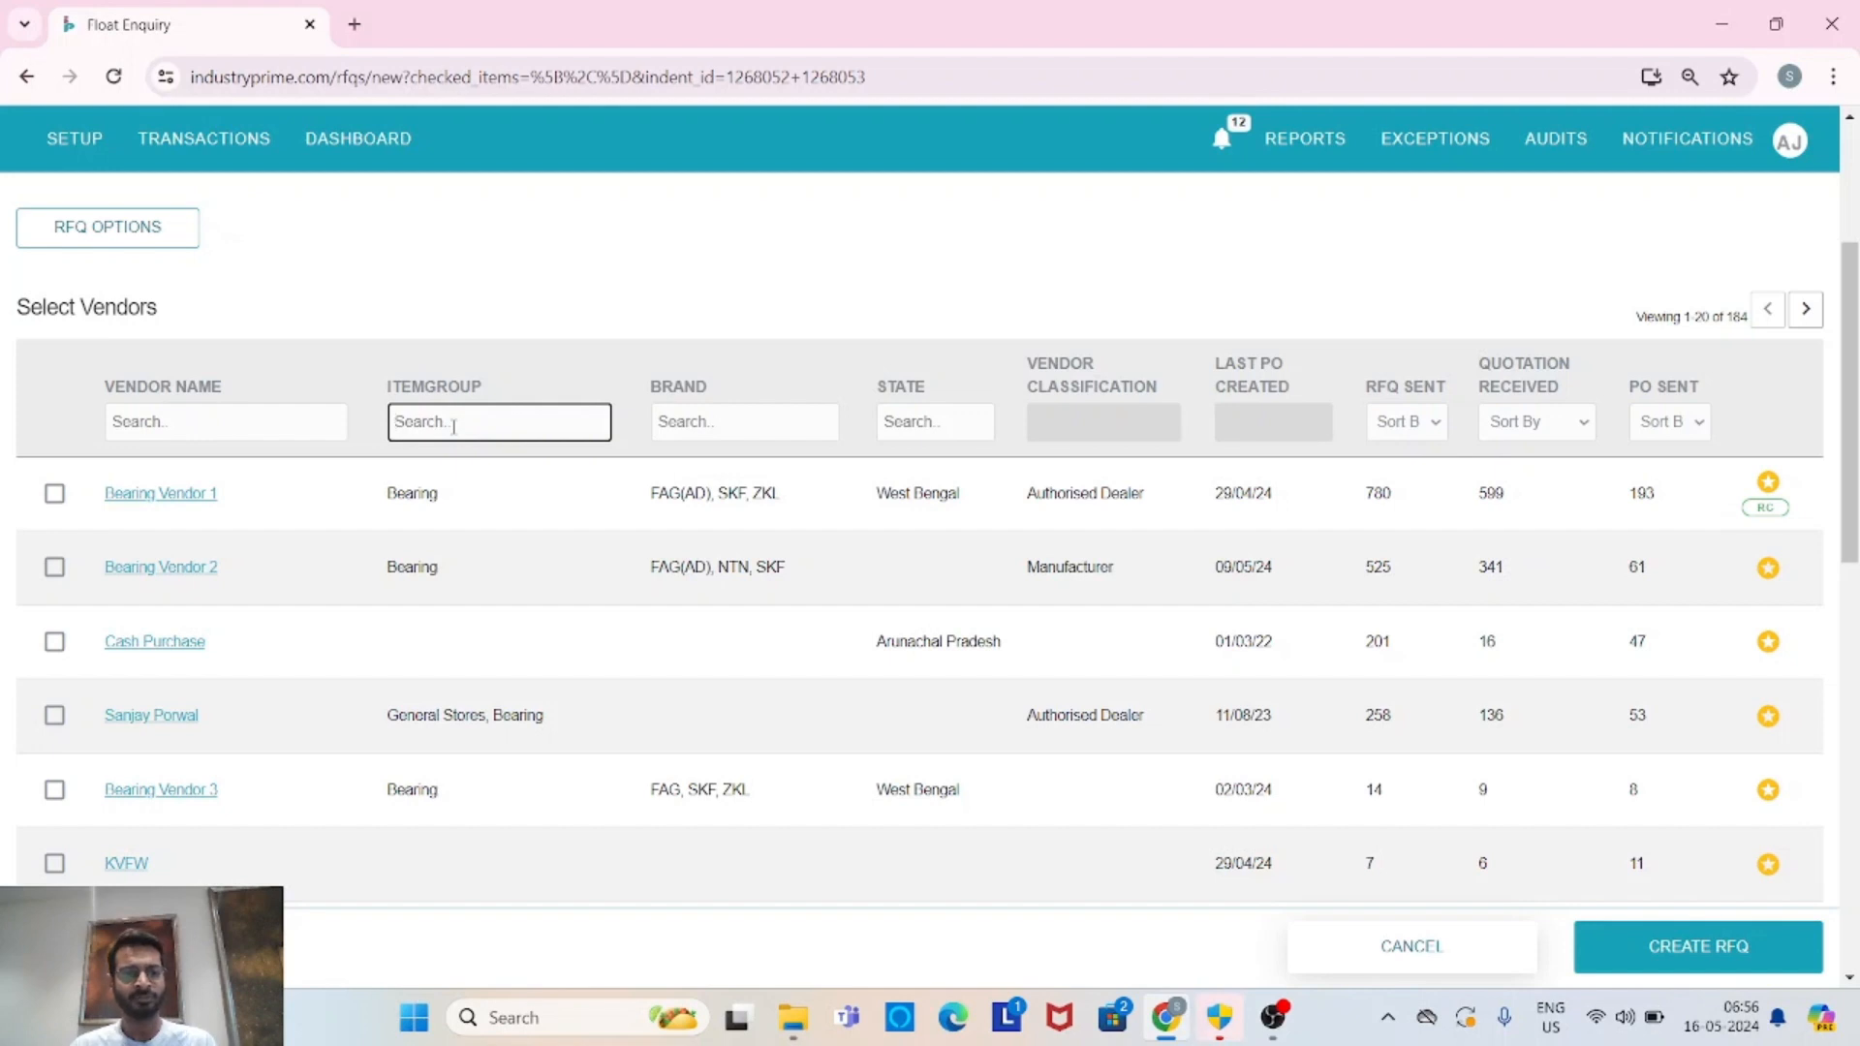
pyautogui.write('bear')
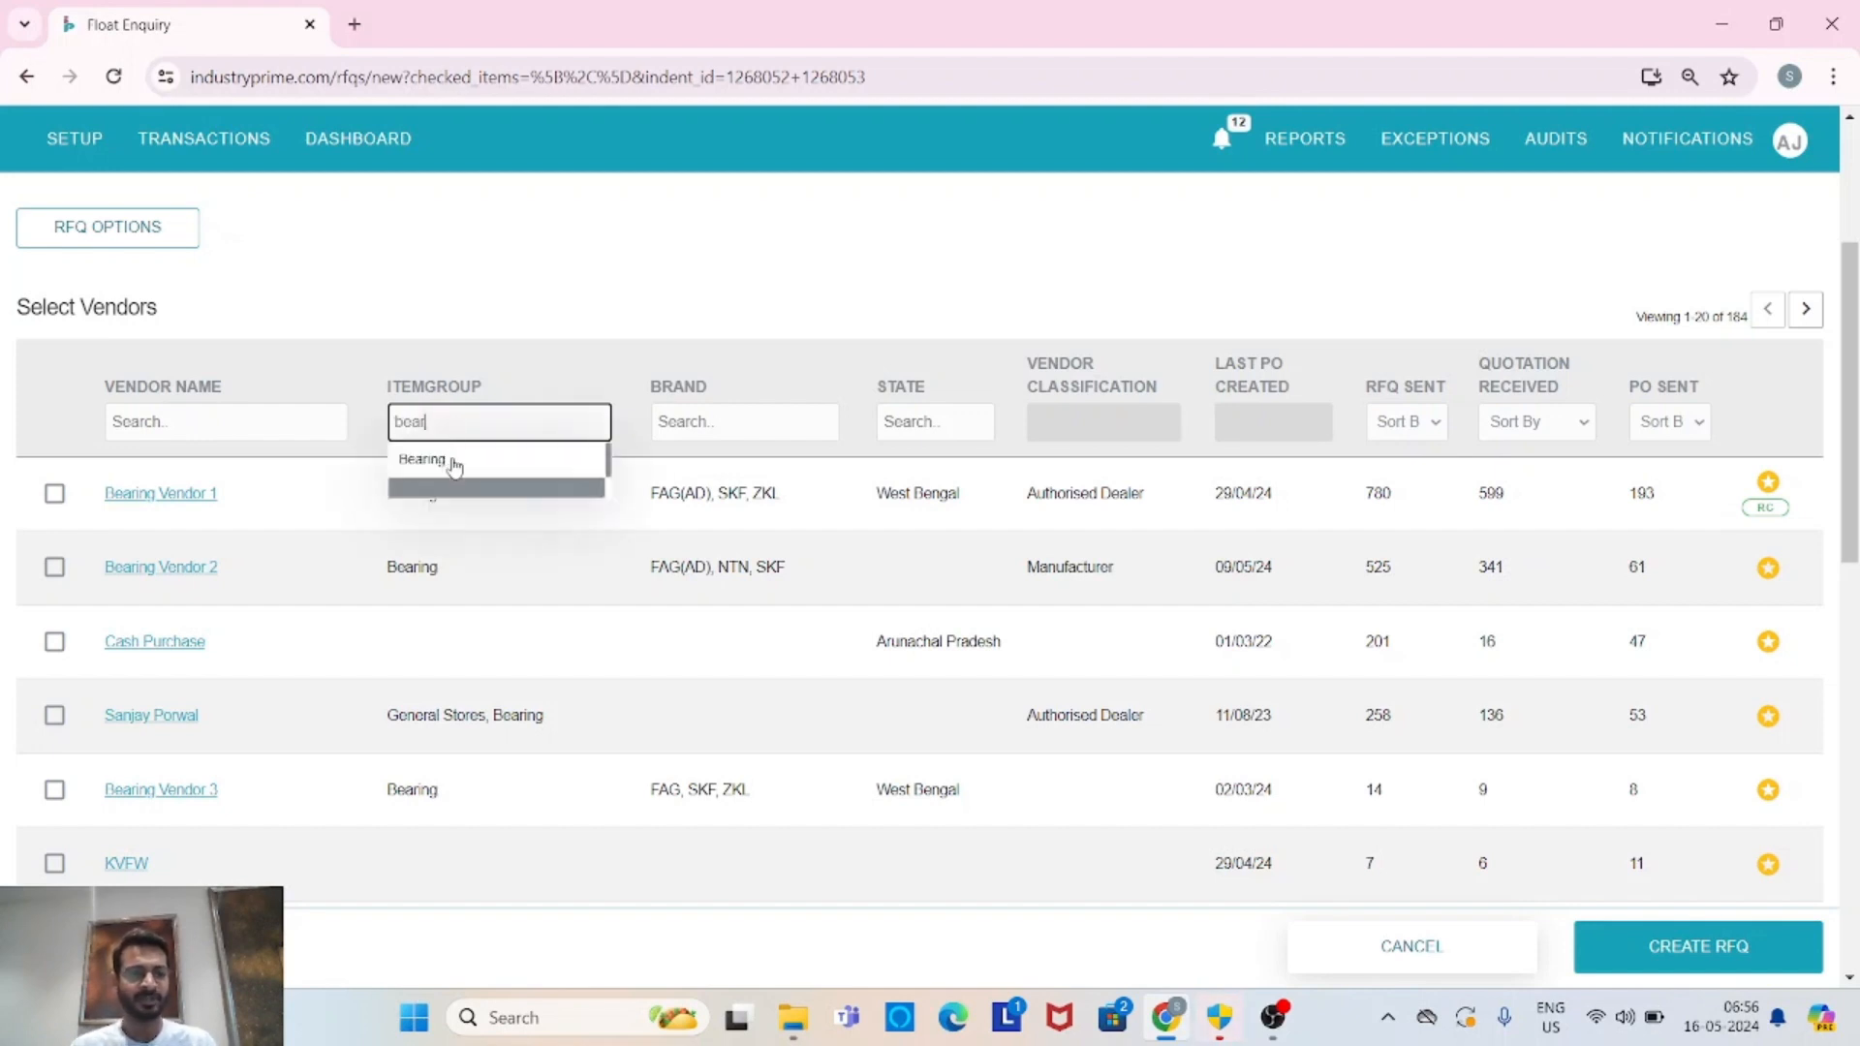
pyautogui.click(452, 464)
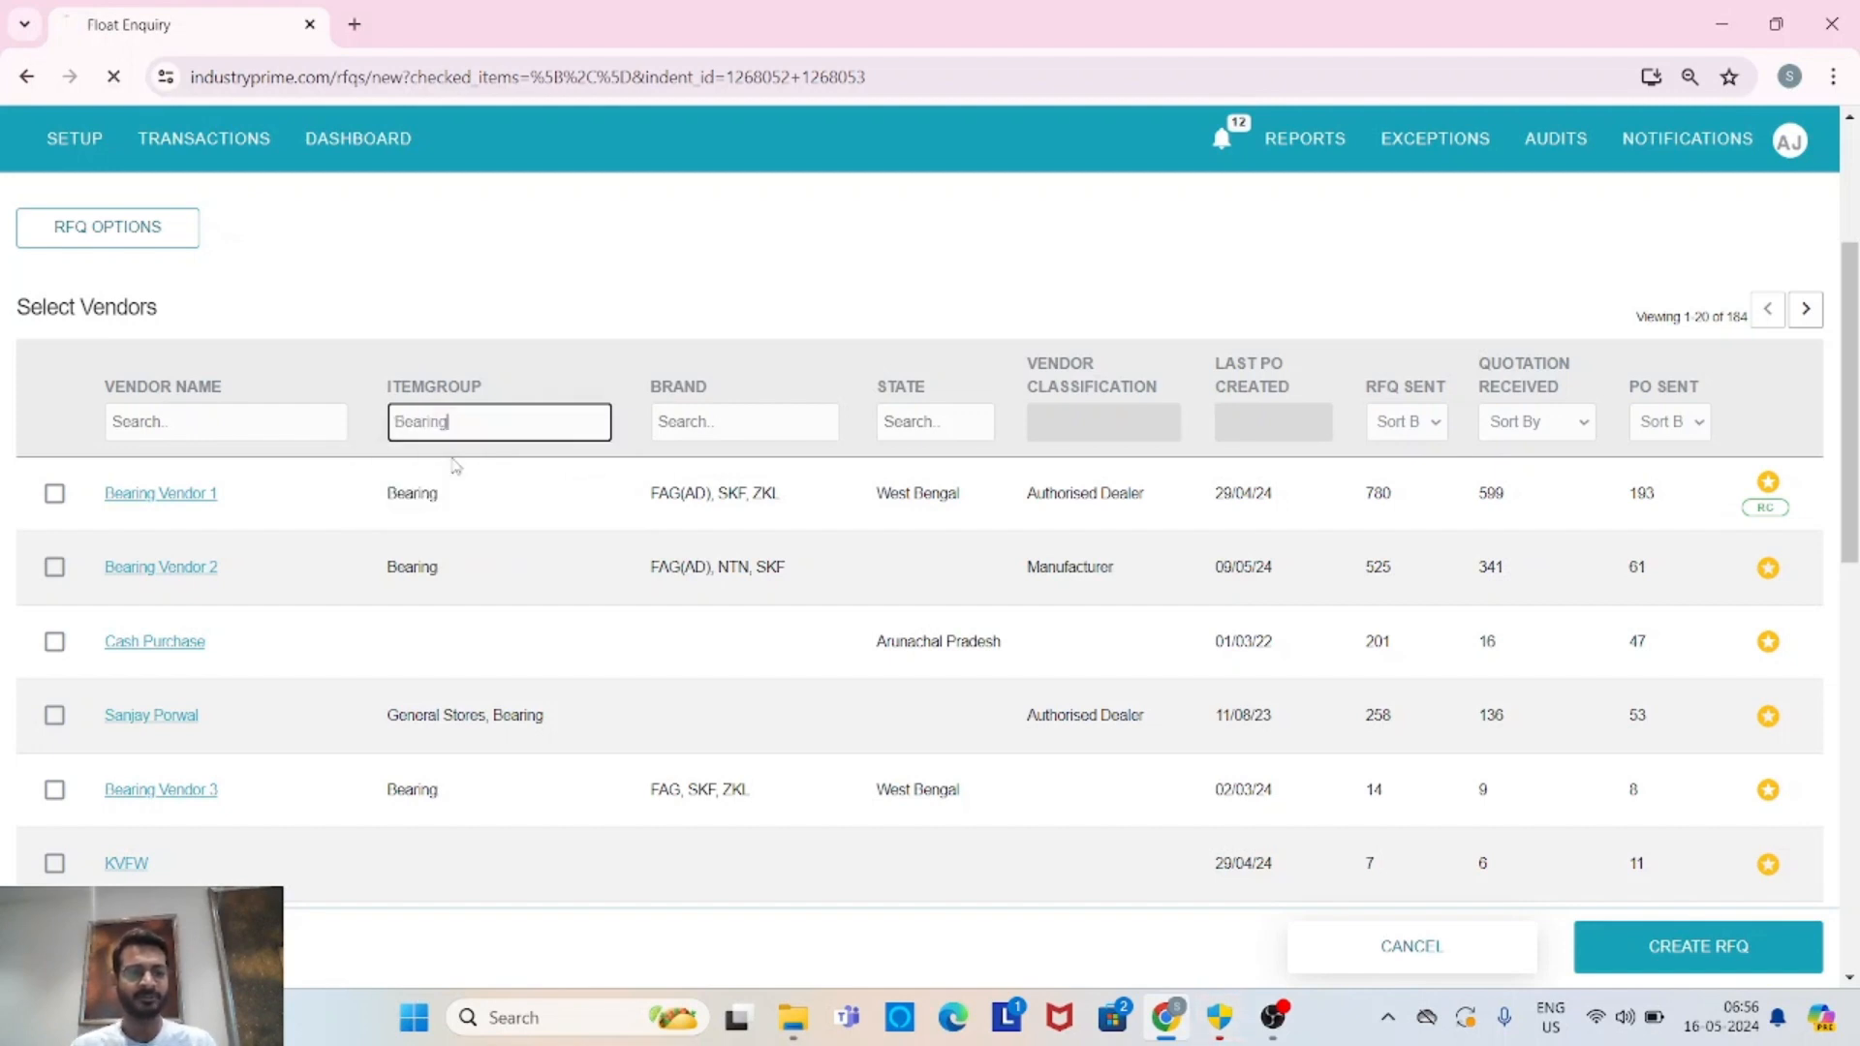
pyautogui.scroll(-6, 557, 623)
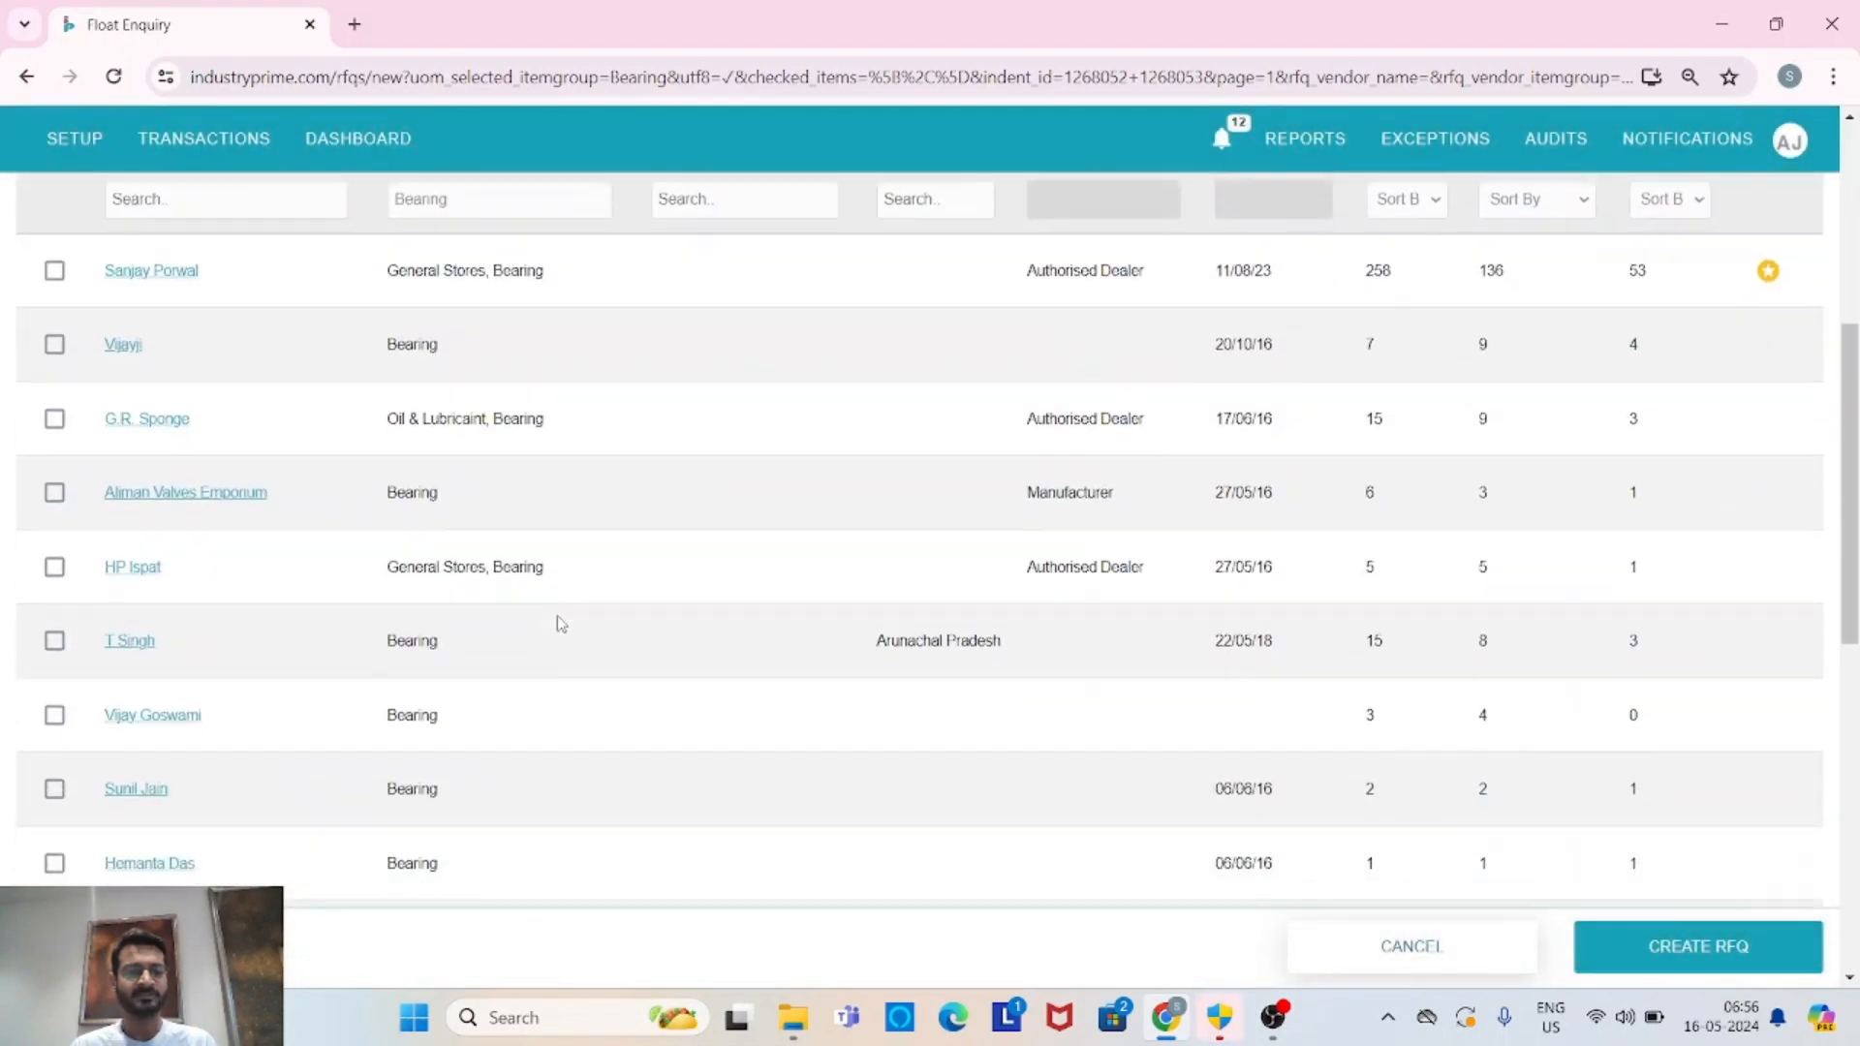
pyautogui.scroll(2, 557, 623)
# Narrow the vendor list to the brand FAG, review the vendors, and return to the list filtered only by item group.
pyautogui.click(738, 283)
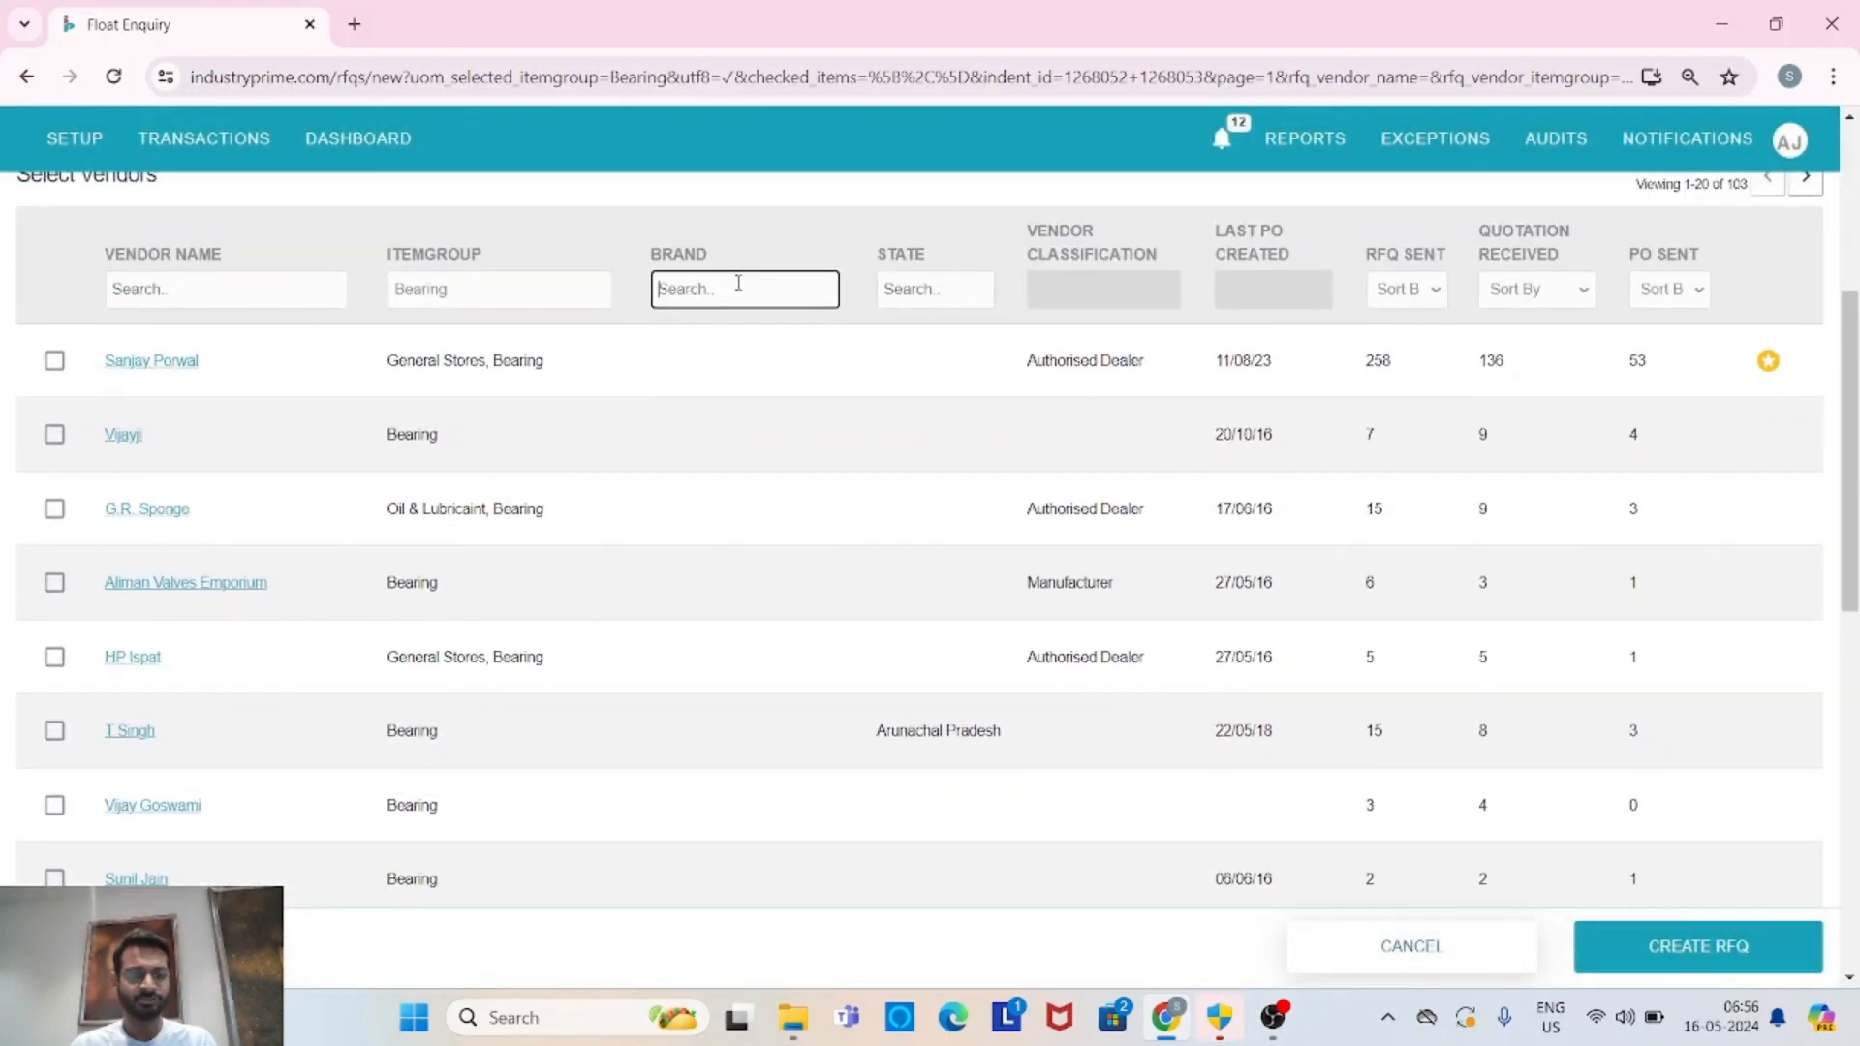
pyautogui.write('FAG')
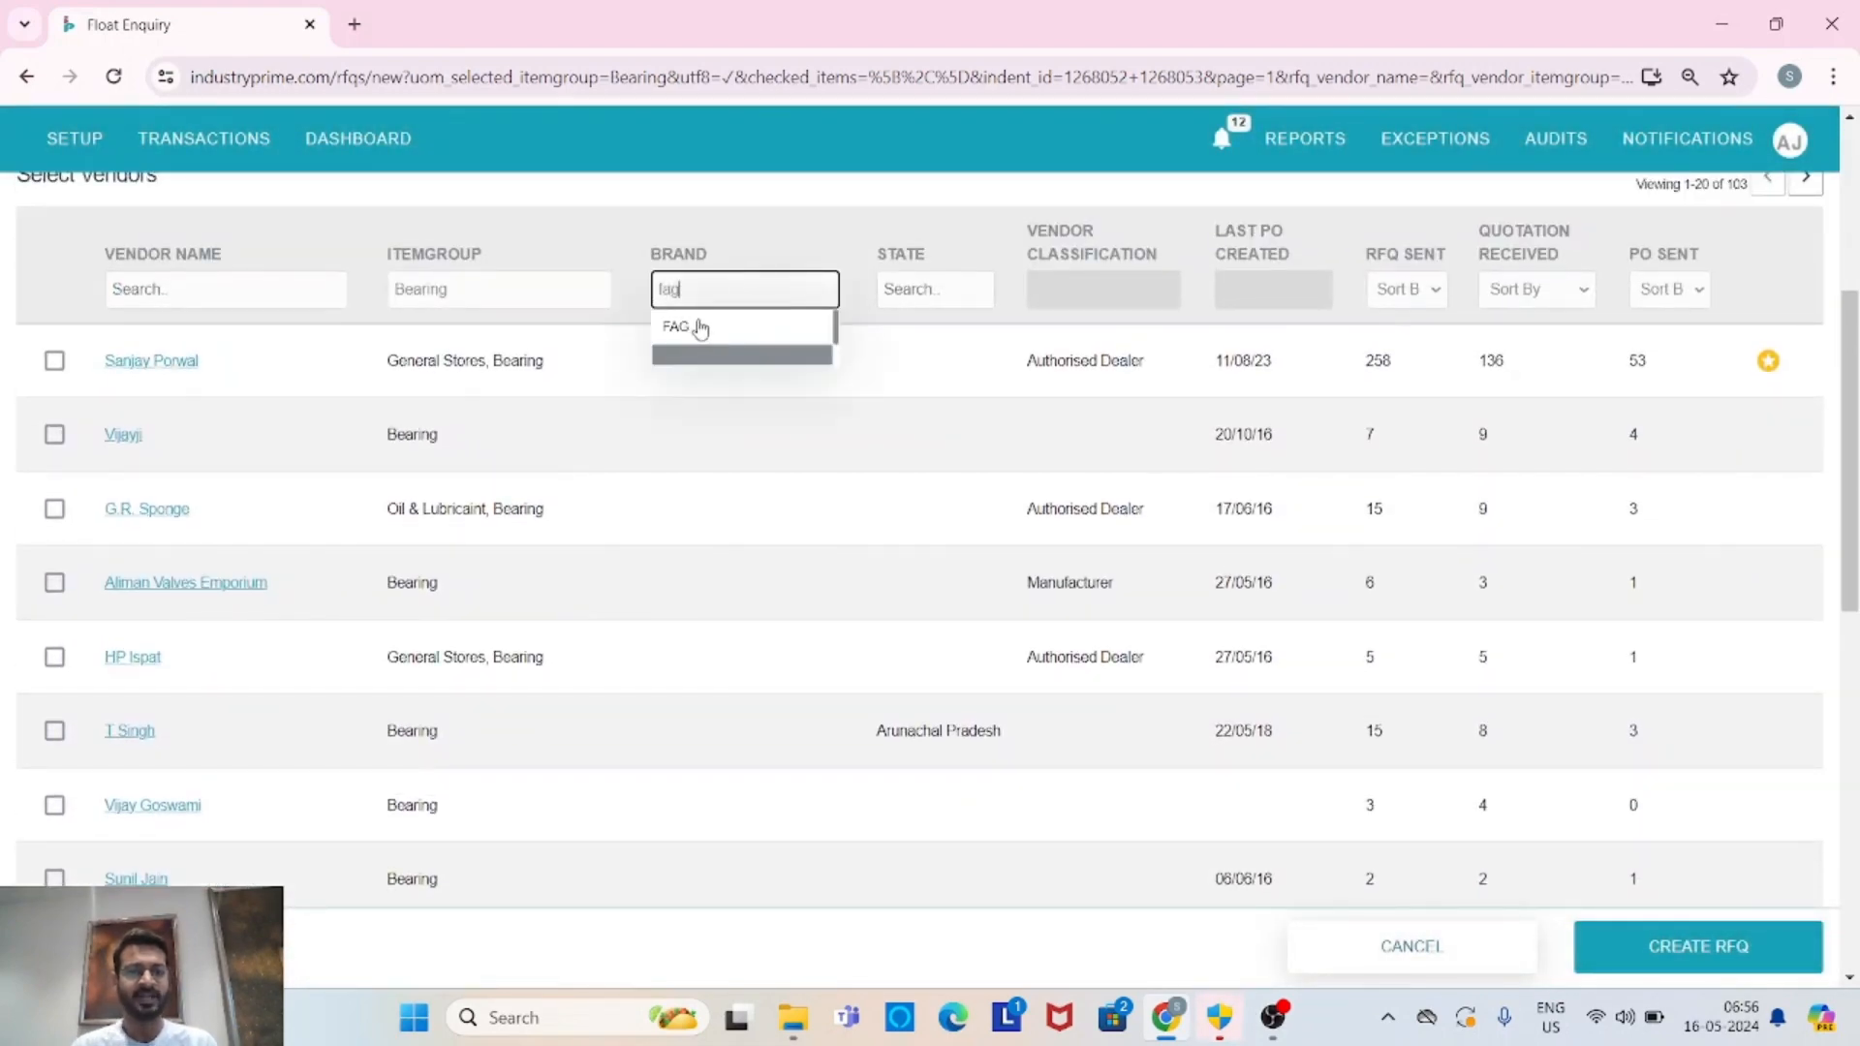
pyautogui.click(698, 321)
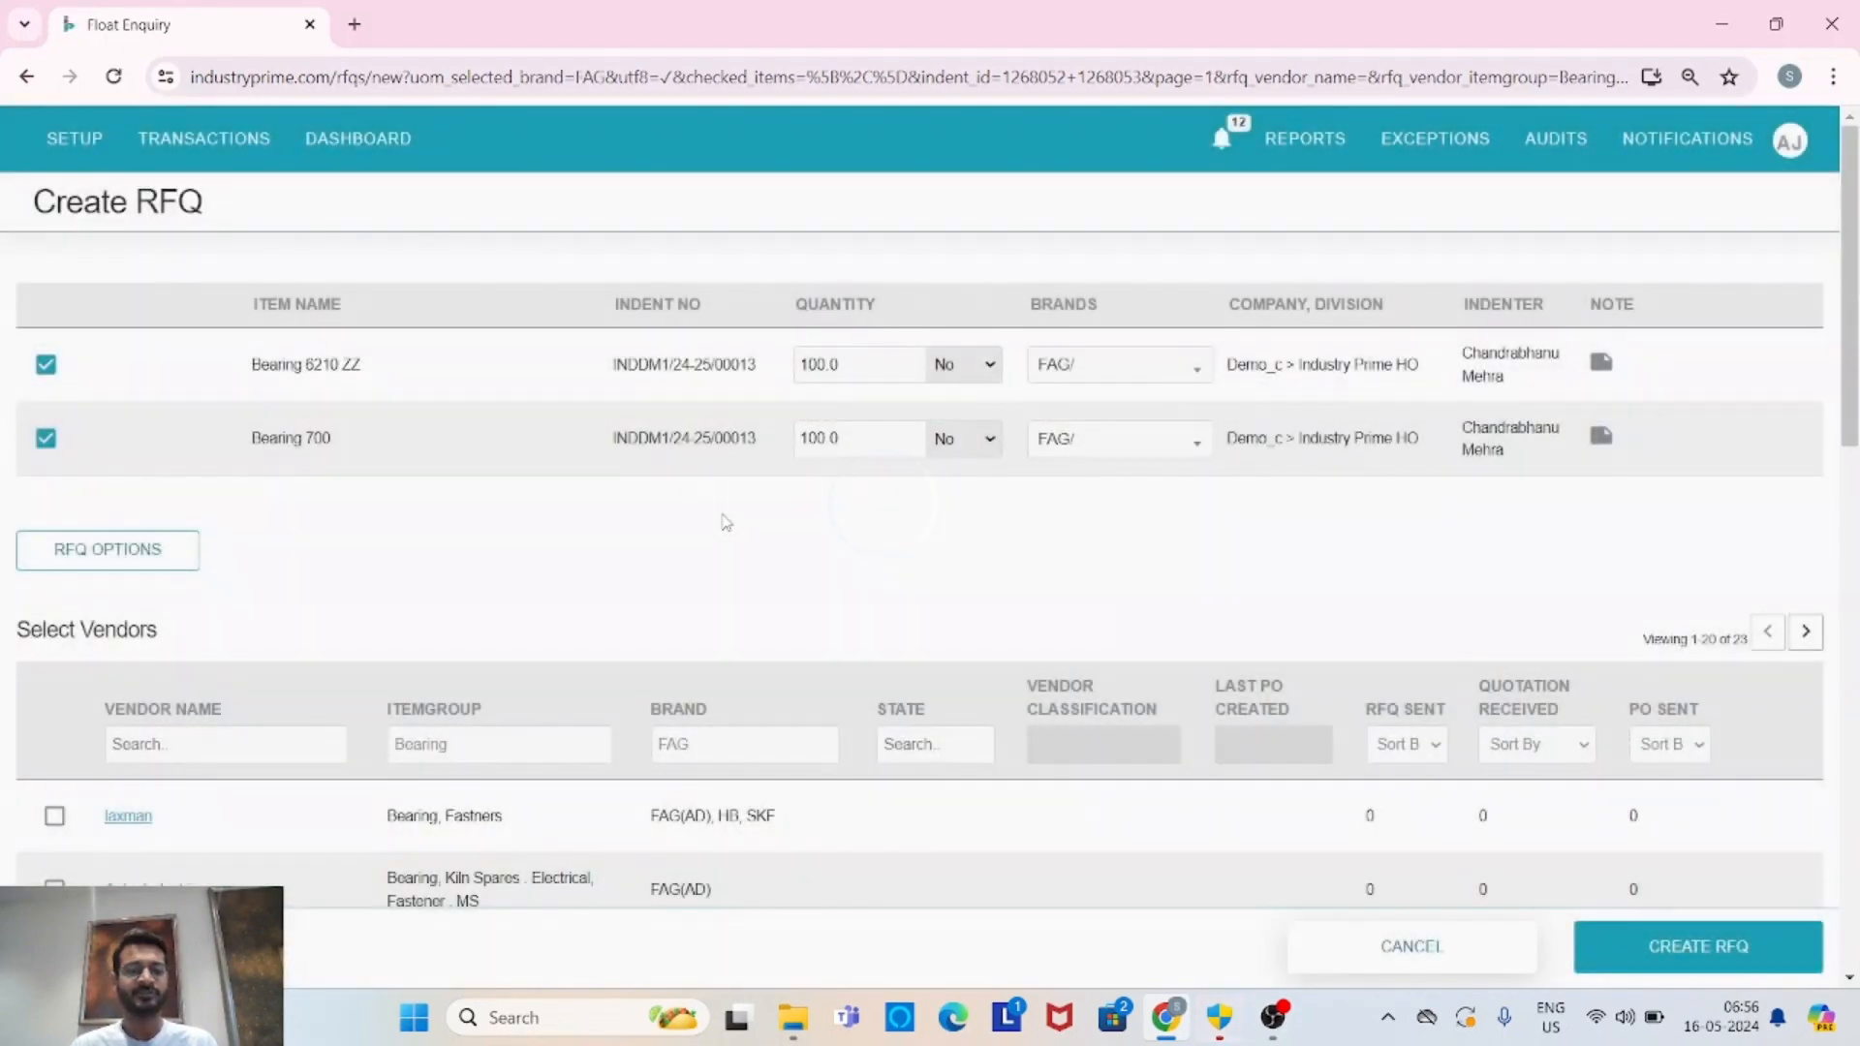
pyautogui.scroll(-5, 725, 521)
pyautogui.scroll(-1, 725, 523)
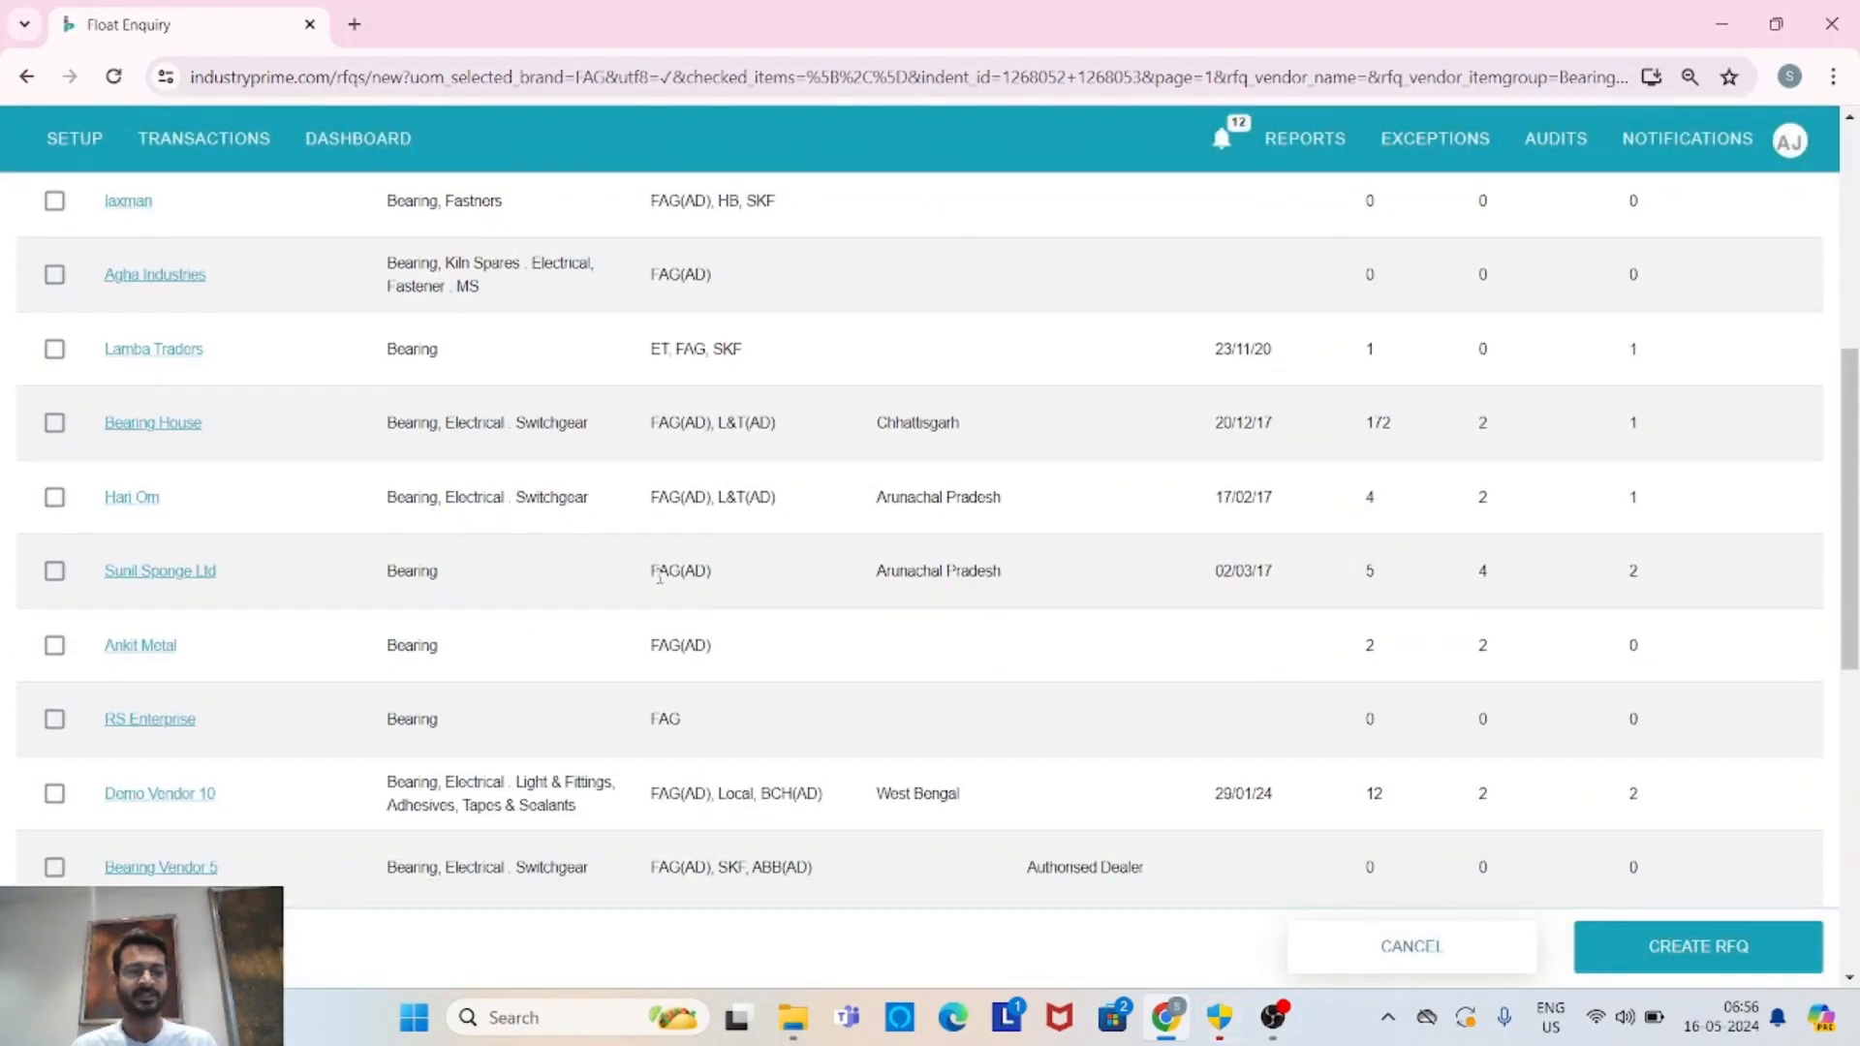
pyautogui.scroll(4, 659, 576)
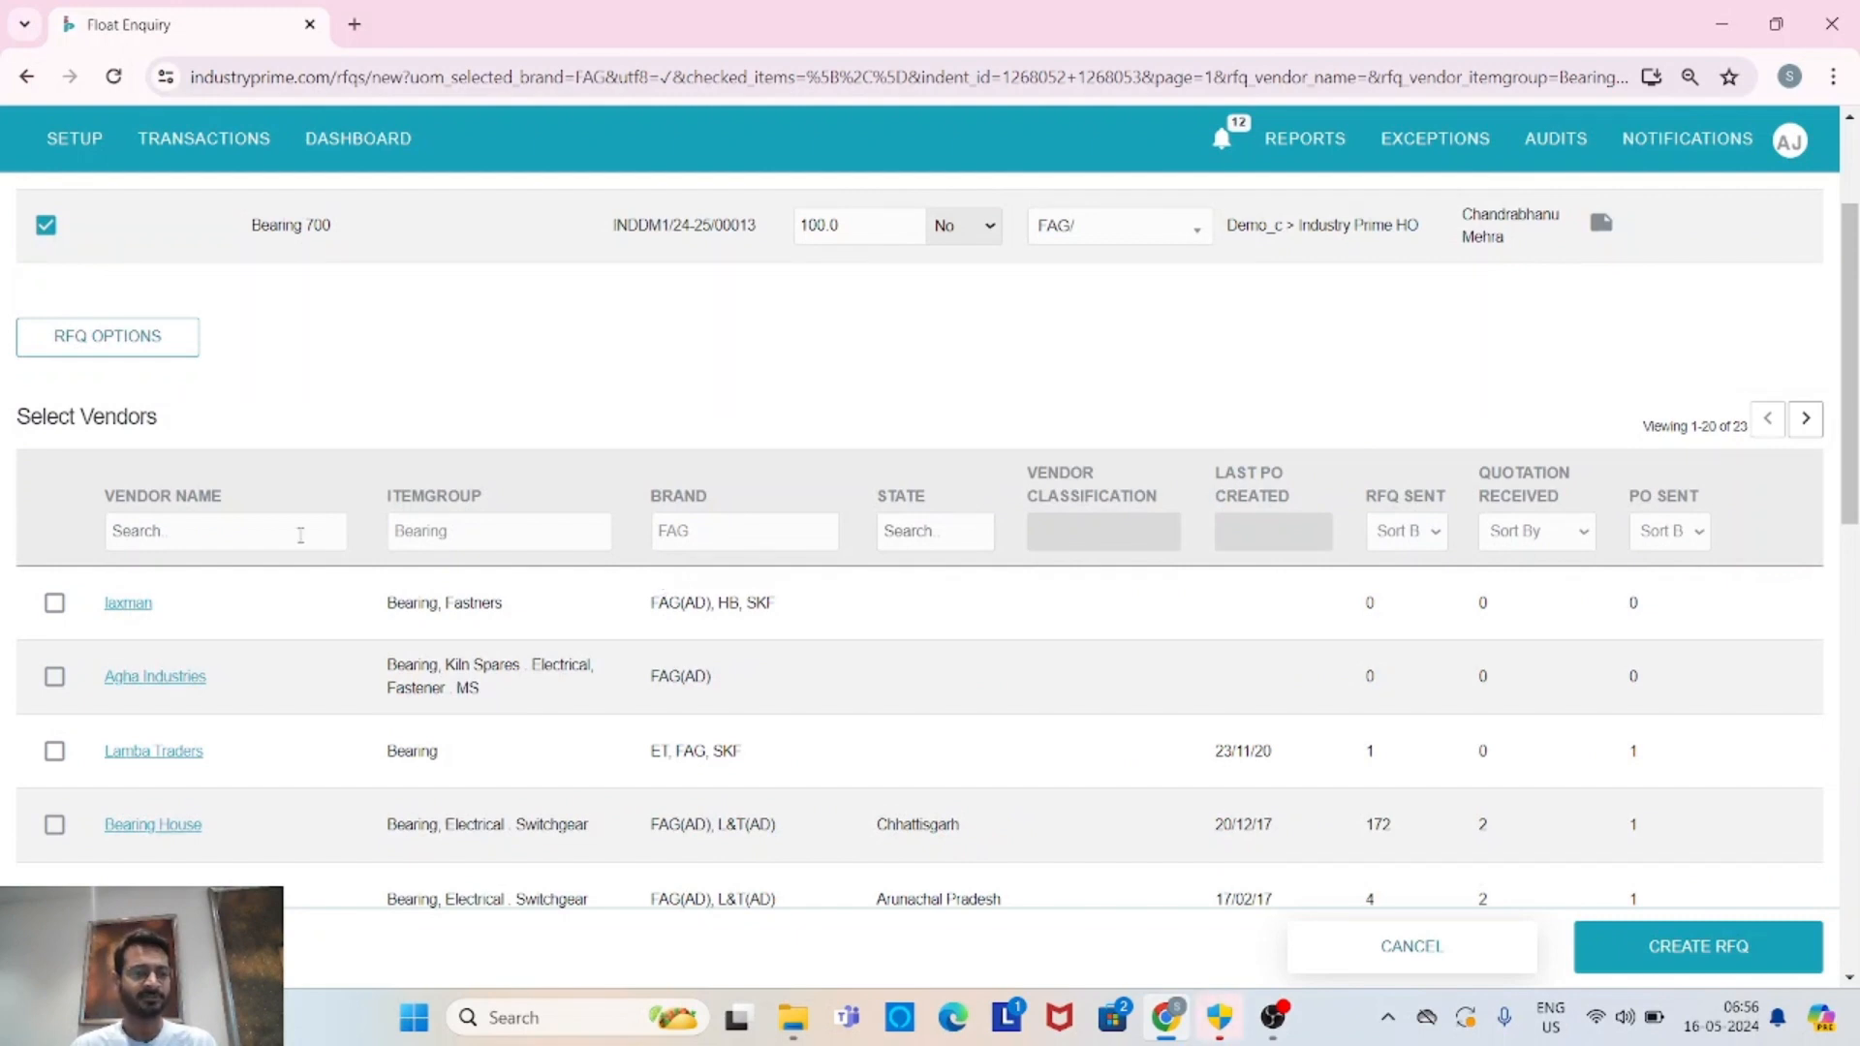
pyautogui.click(29, 82)
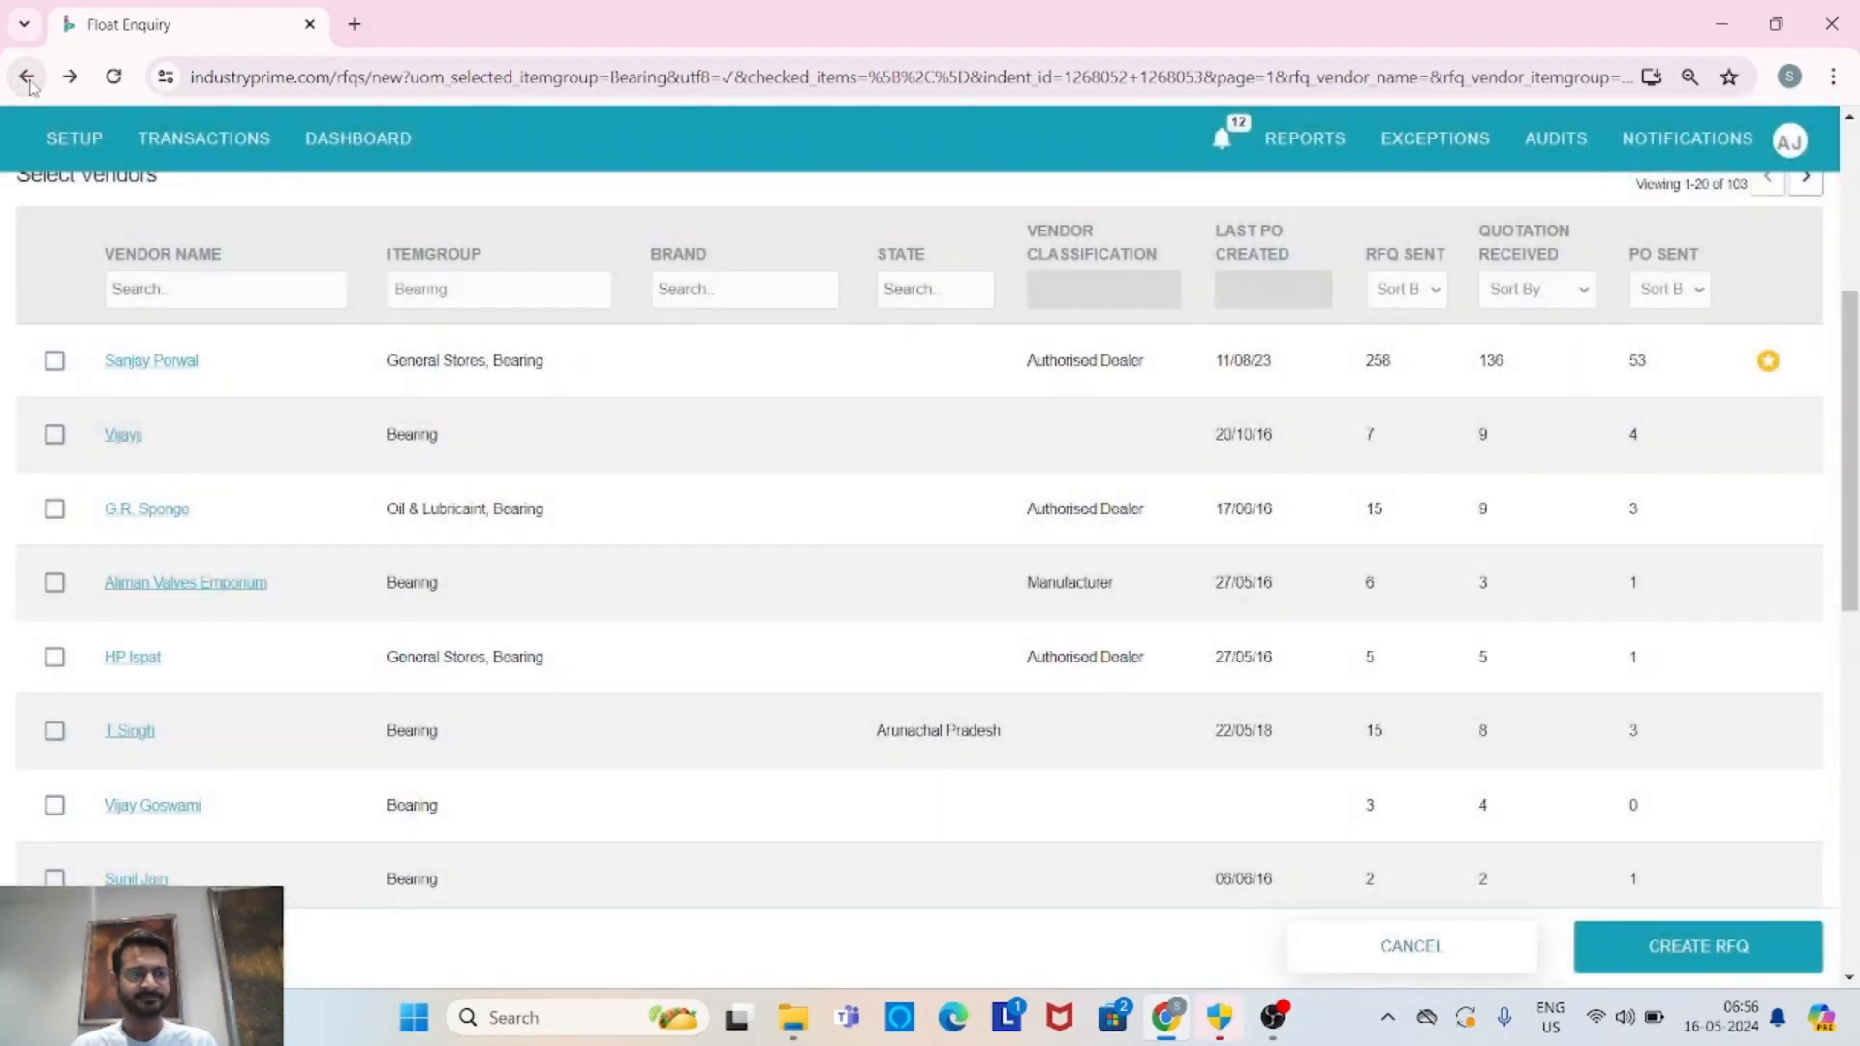
# Return to the unfiltered vendor list and review the primary, payment and product details of Bearing Vendor 1.
pyautogui.click(29, 81)
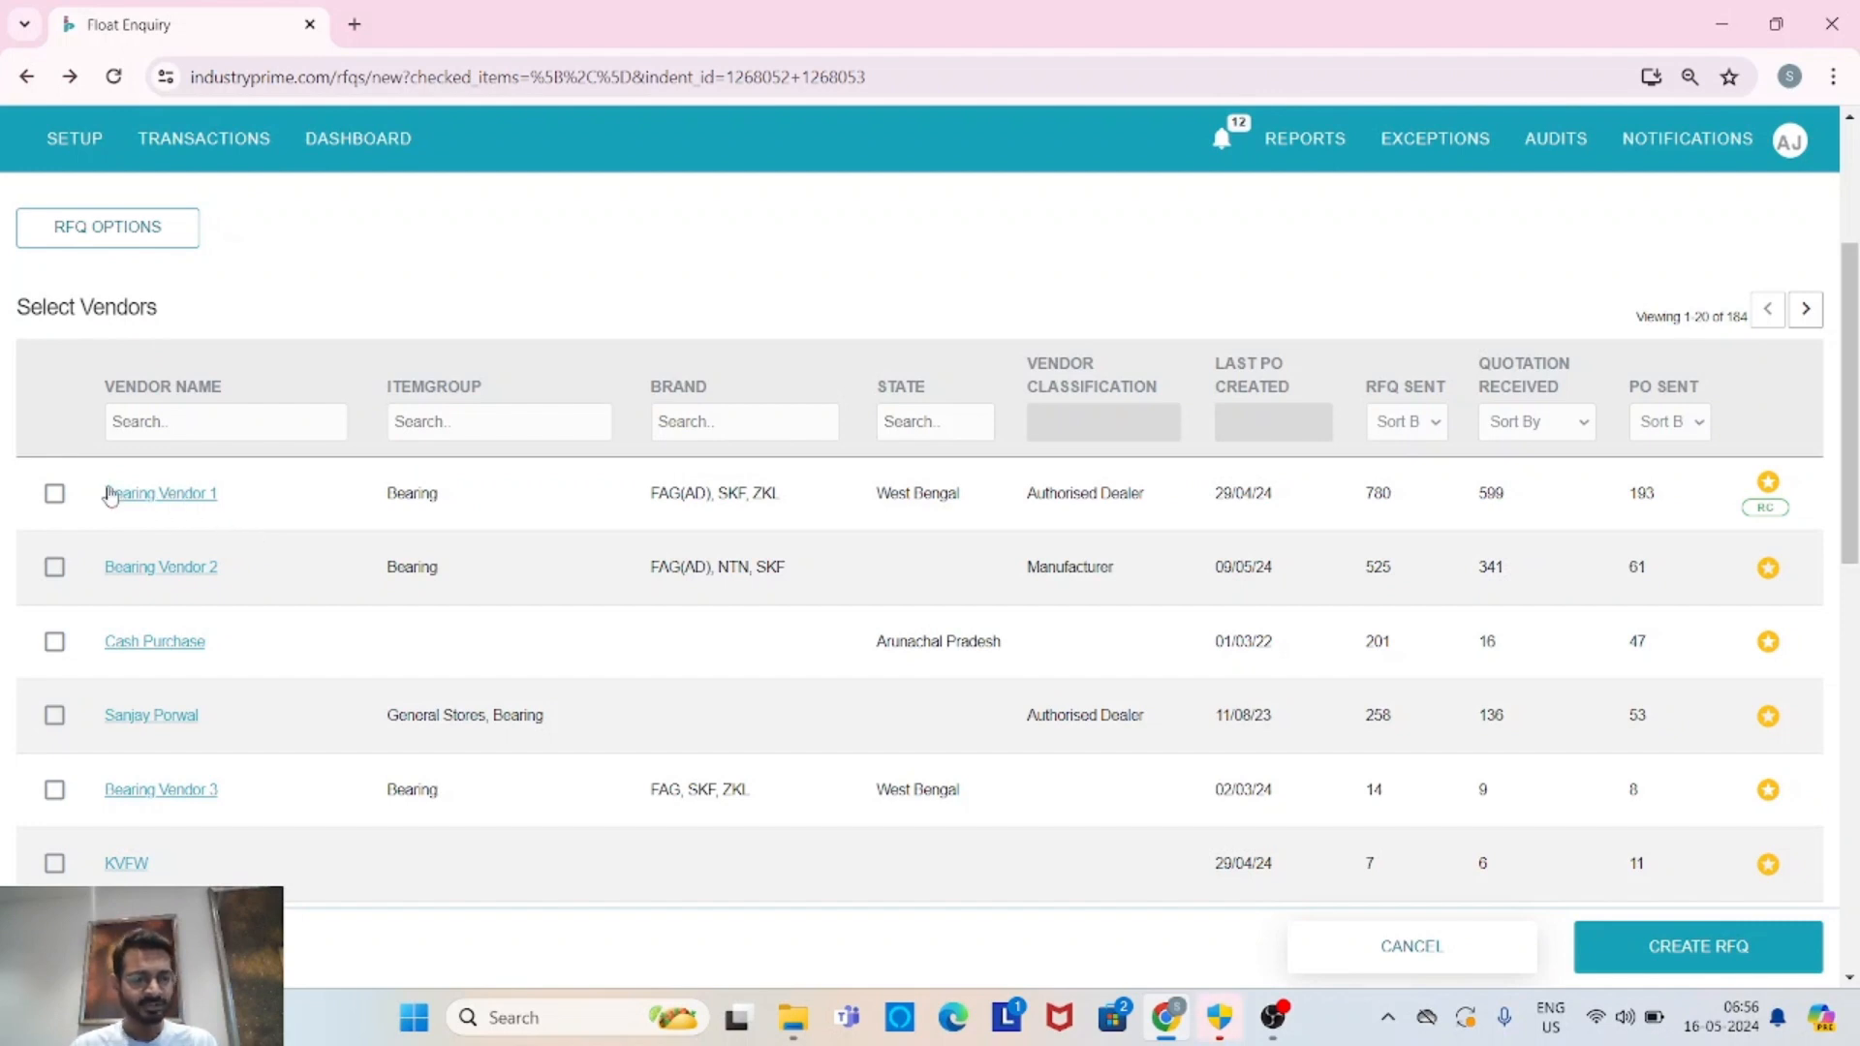
pyautogui.click(174, 498)
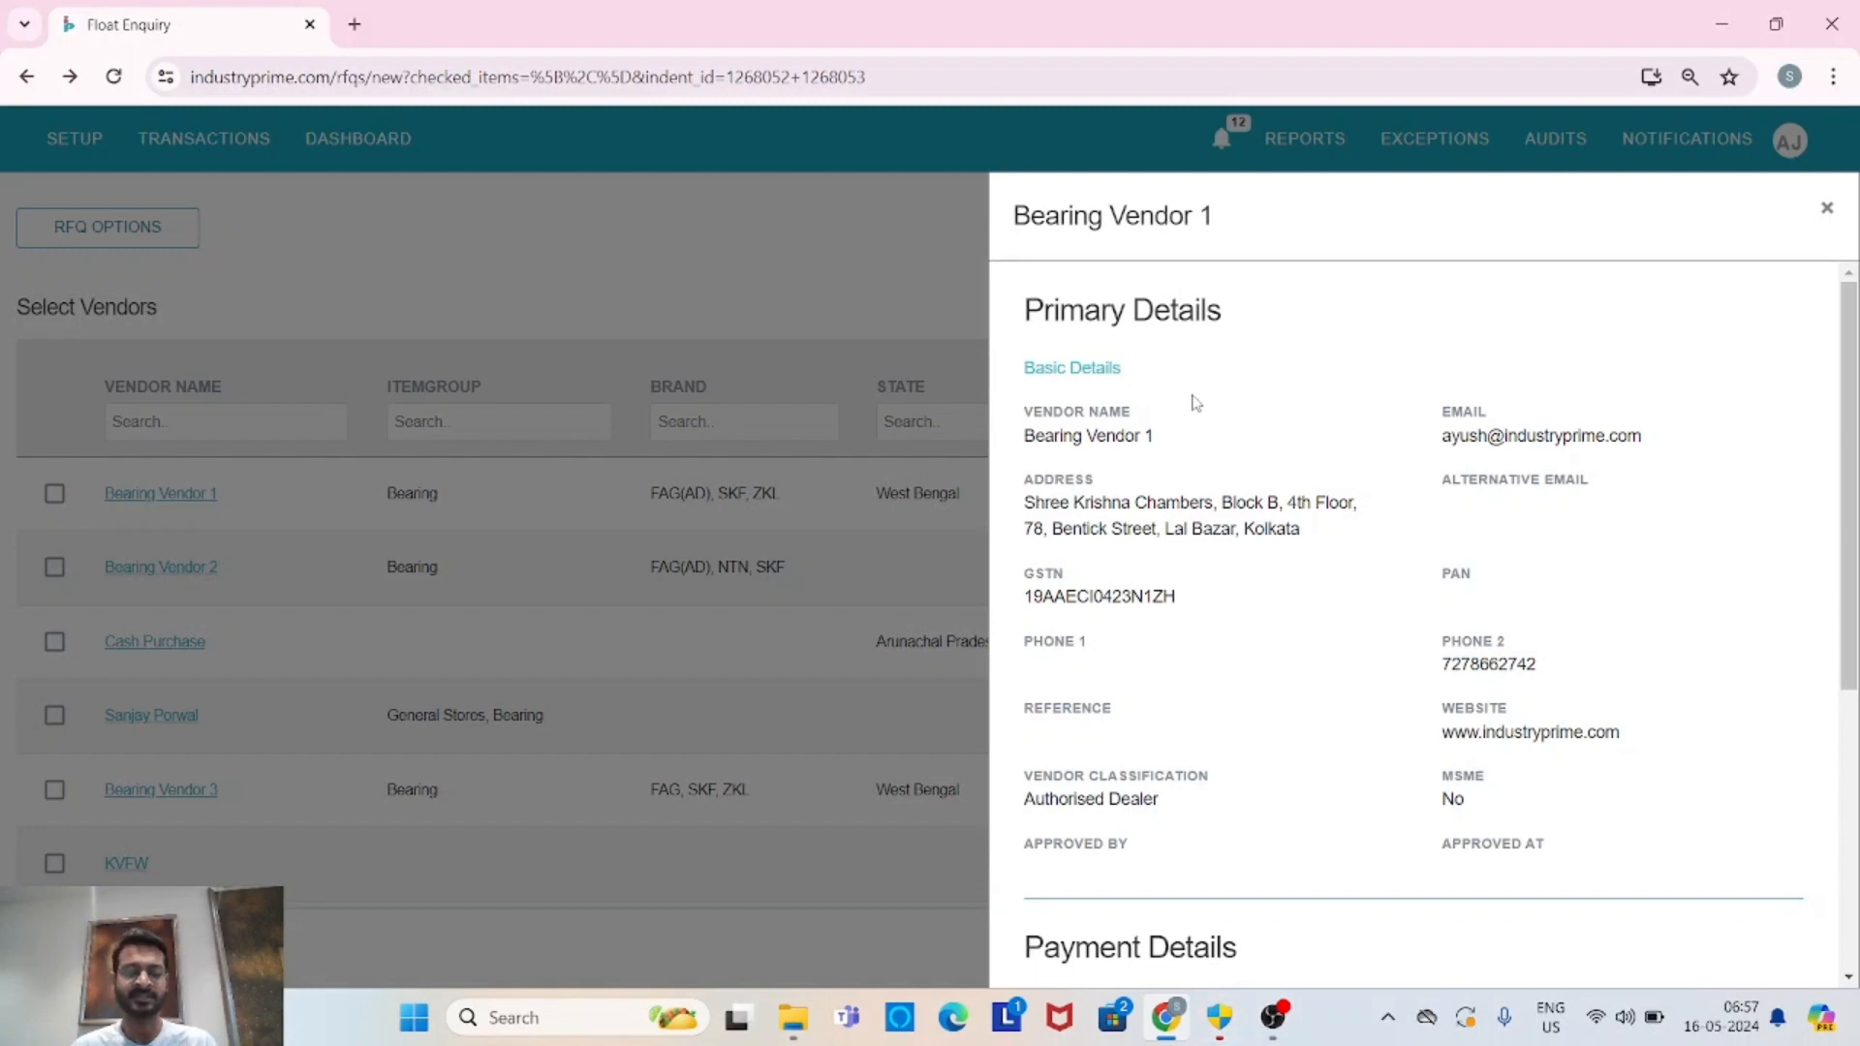
pyautogui.scroll(-5, 1197, 403)
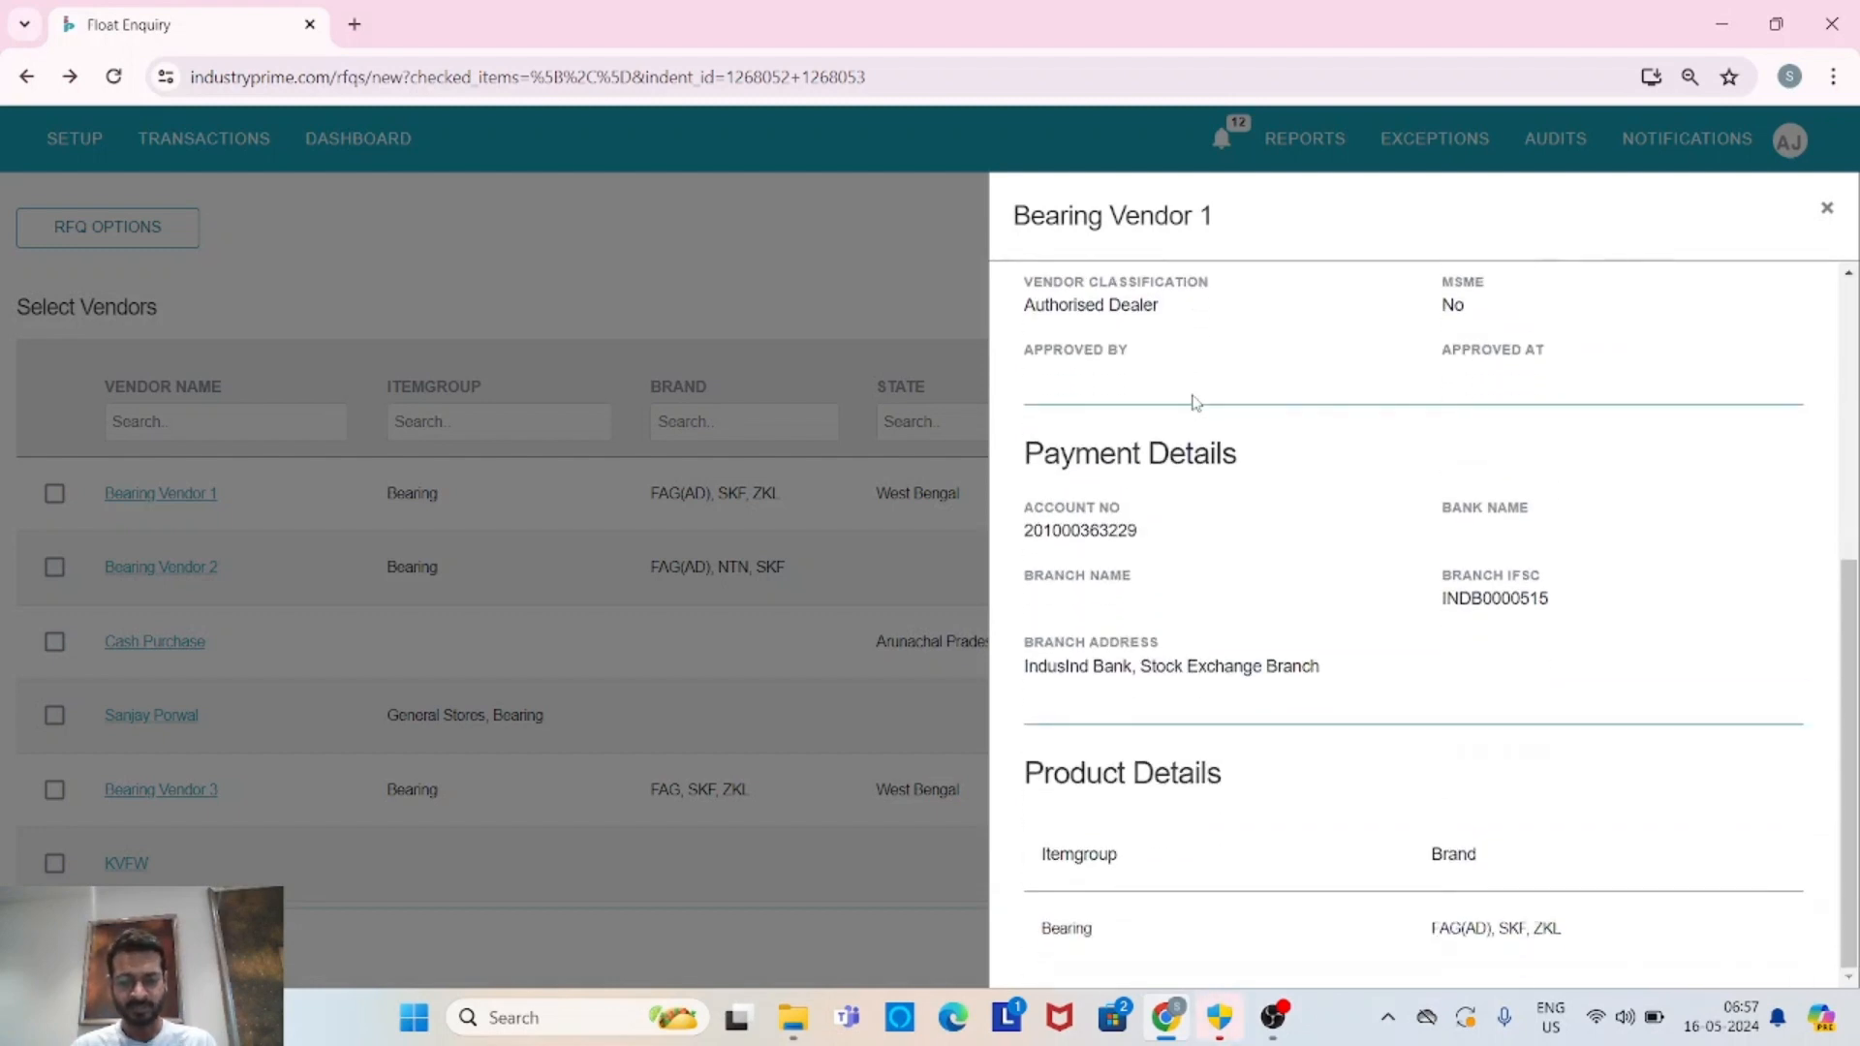
pyautogui.scroll(5, 1196, 403)
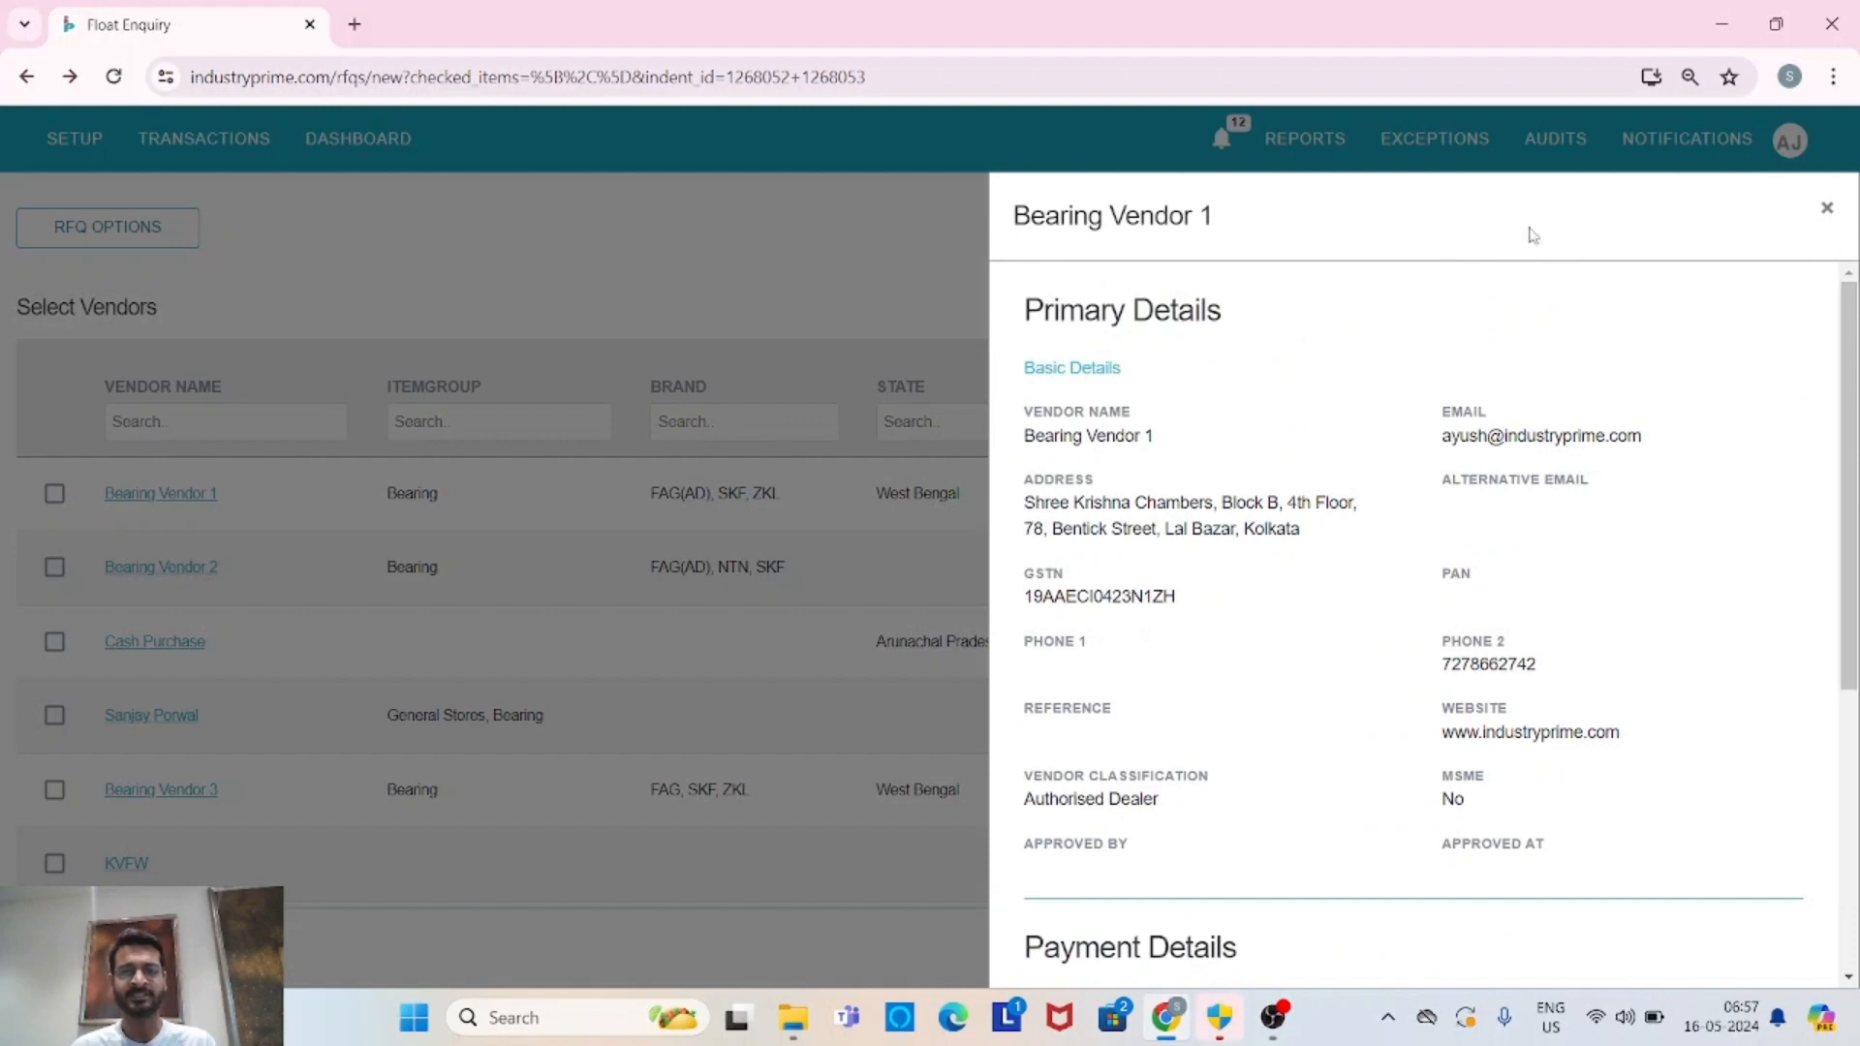
pyautogui.click(1830, 212)
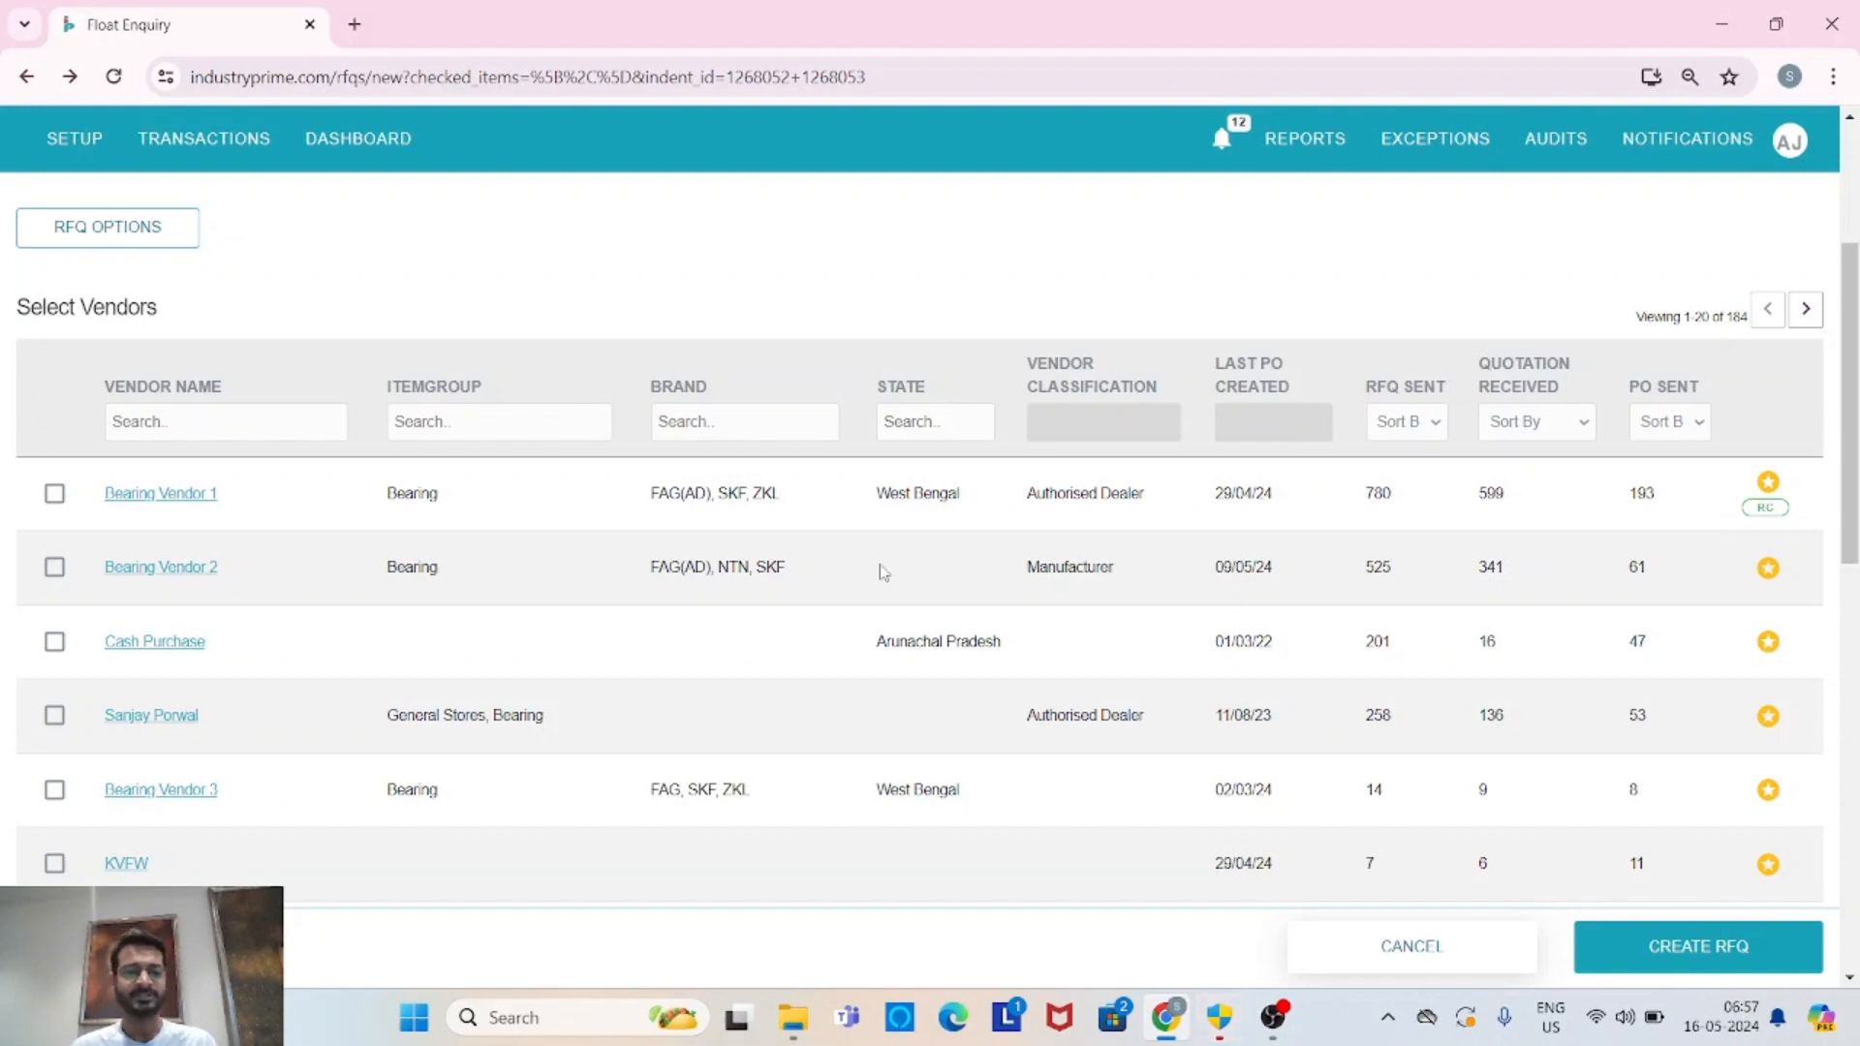
# Create the RFQ for Bearing Vendor 1 and Bearing Vendor 2, and check the items' state in the pending indents list.
pyautogui.click(54, 495)
pyautogui.click(54, 568)
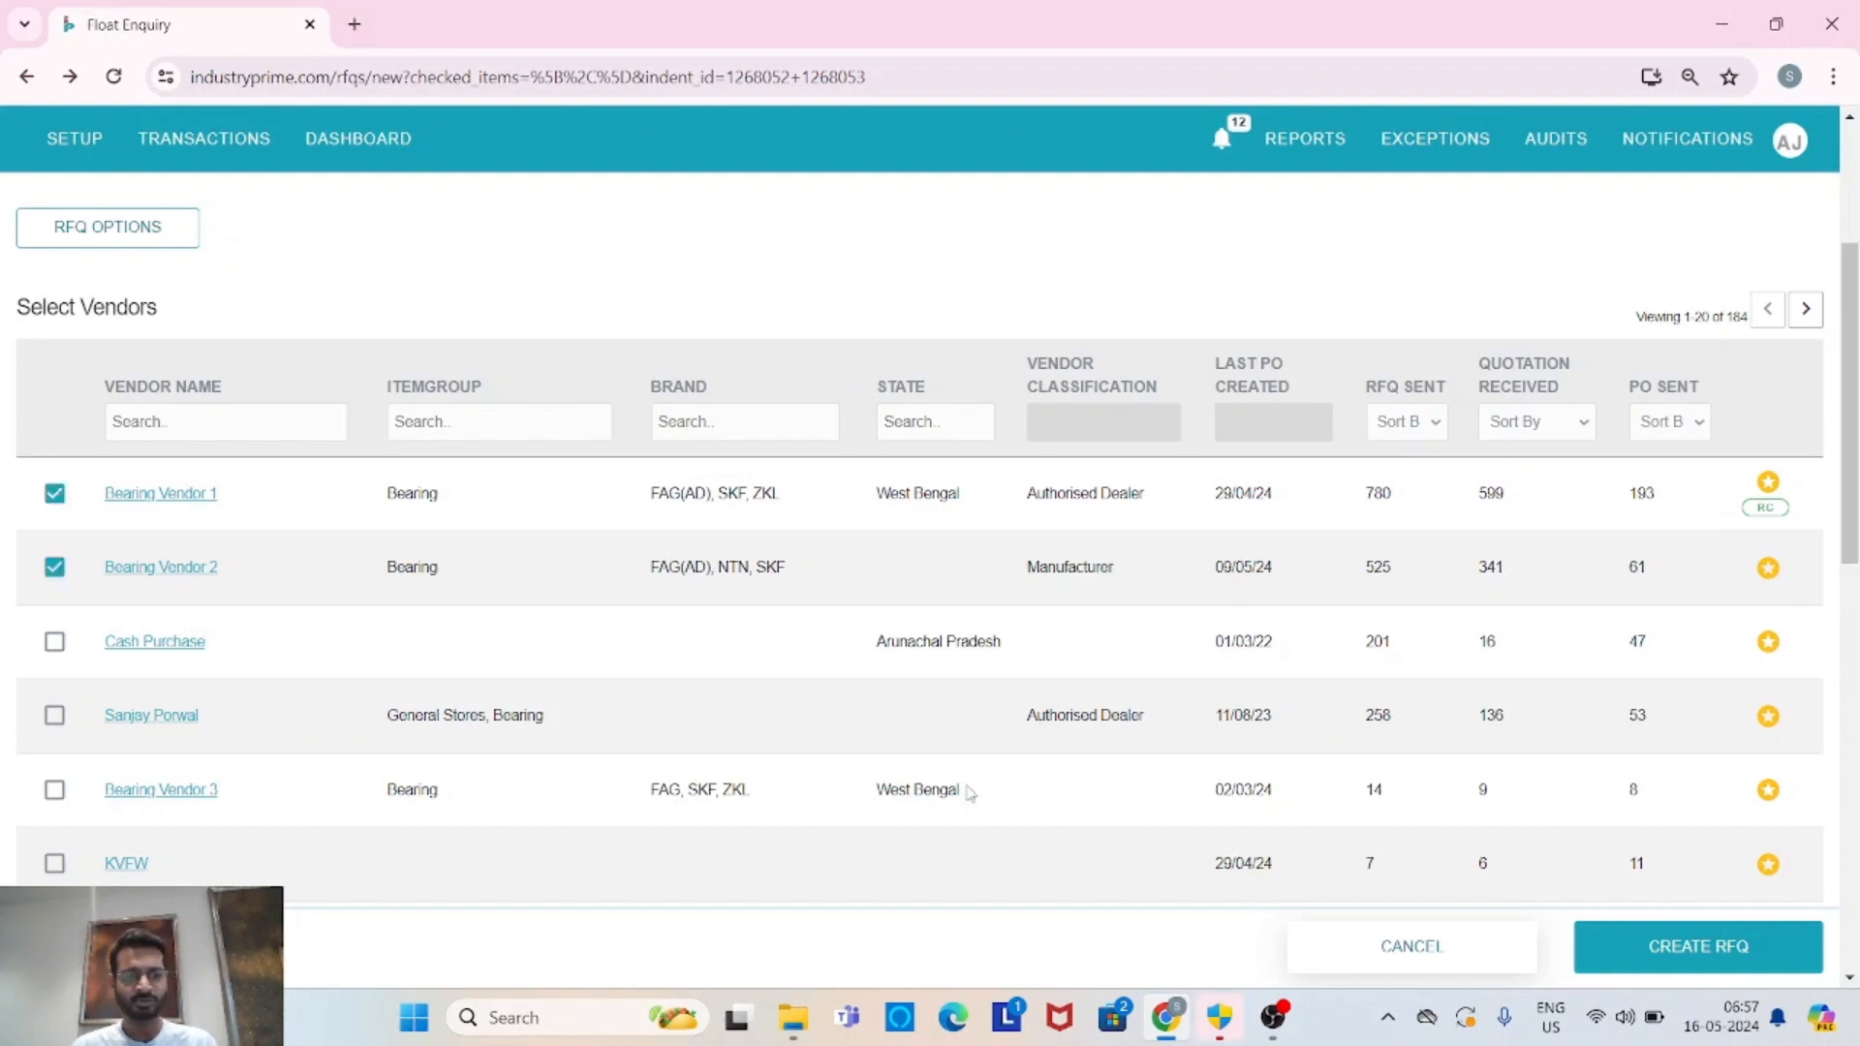
pyautogui.click(1665, 948)
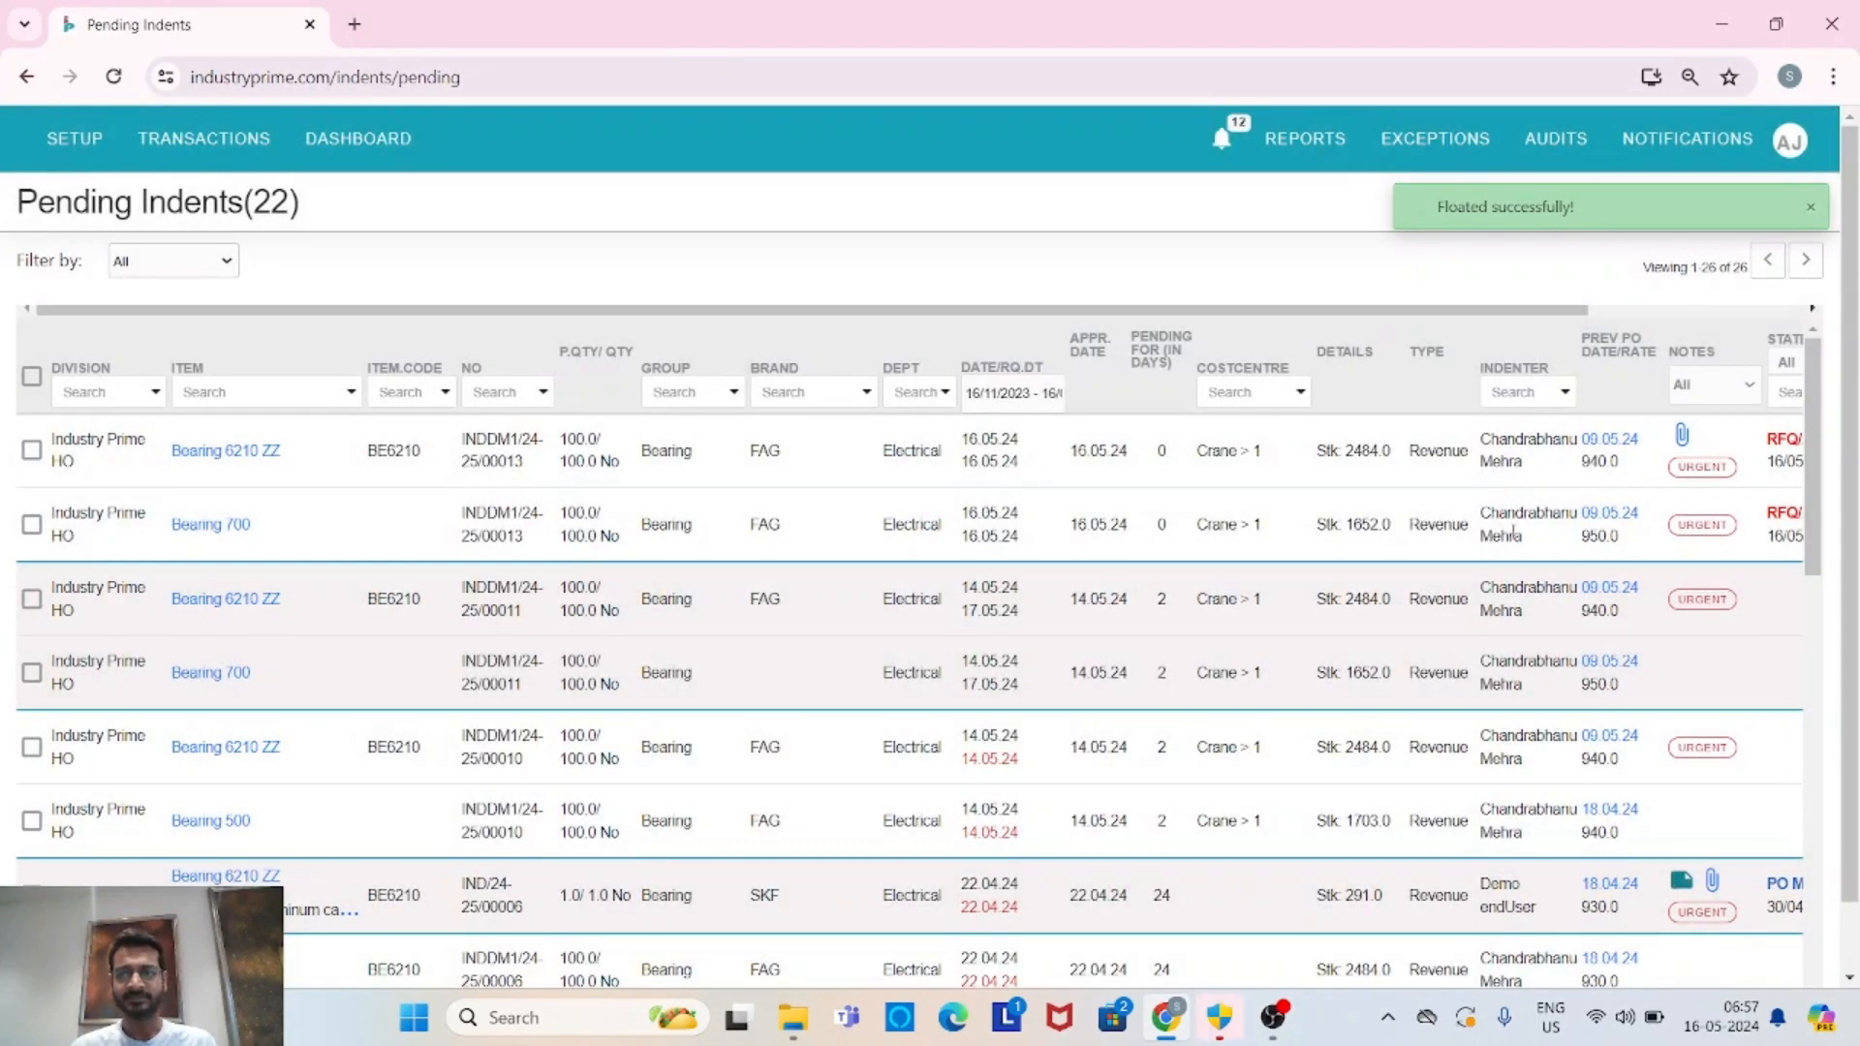
pyautogui.hscroll(2, 1550, 581)
pyautogui.hscroll(3, 1513, 532)
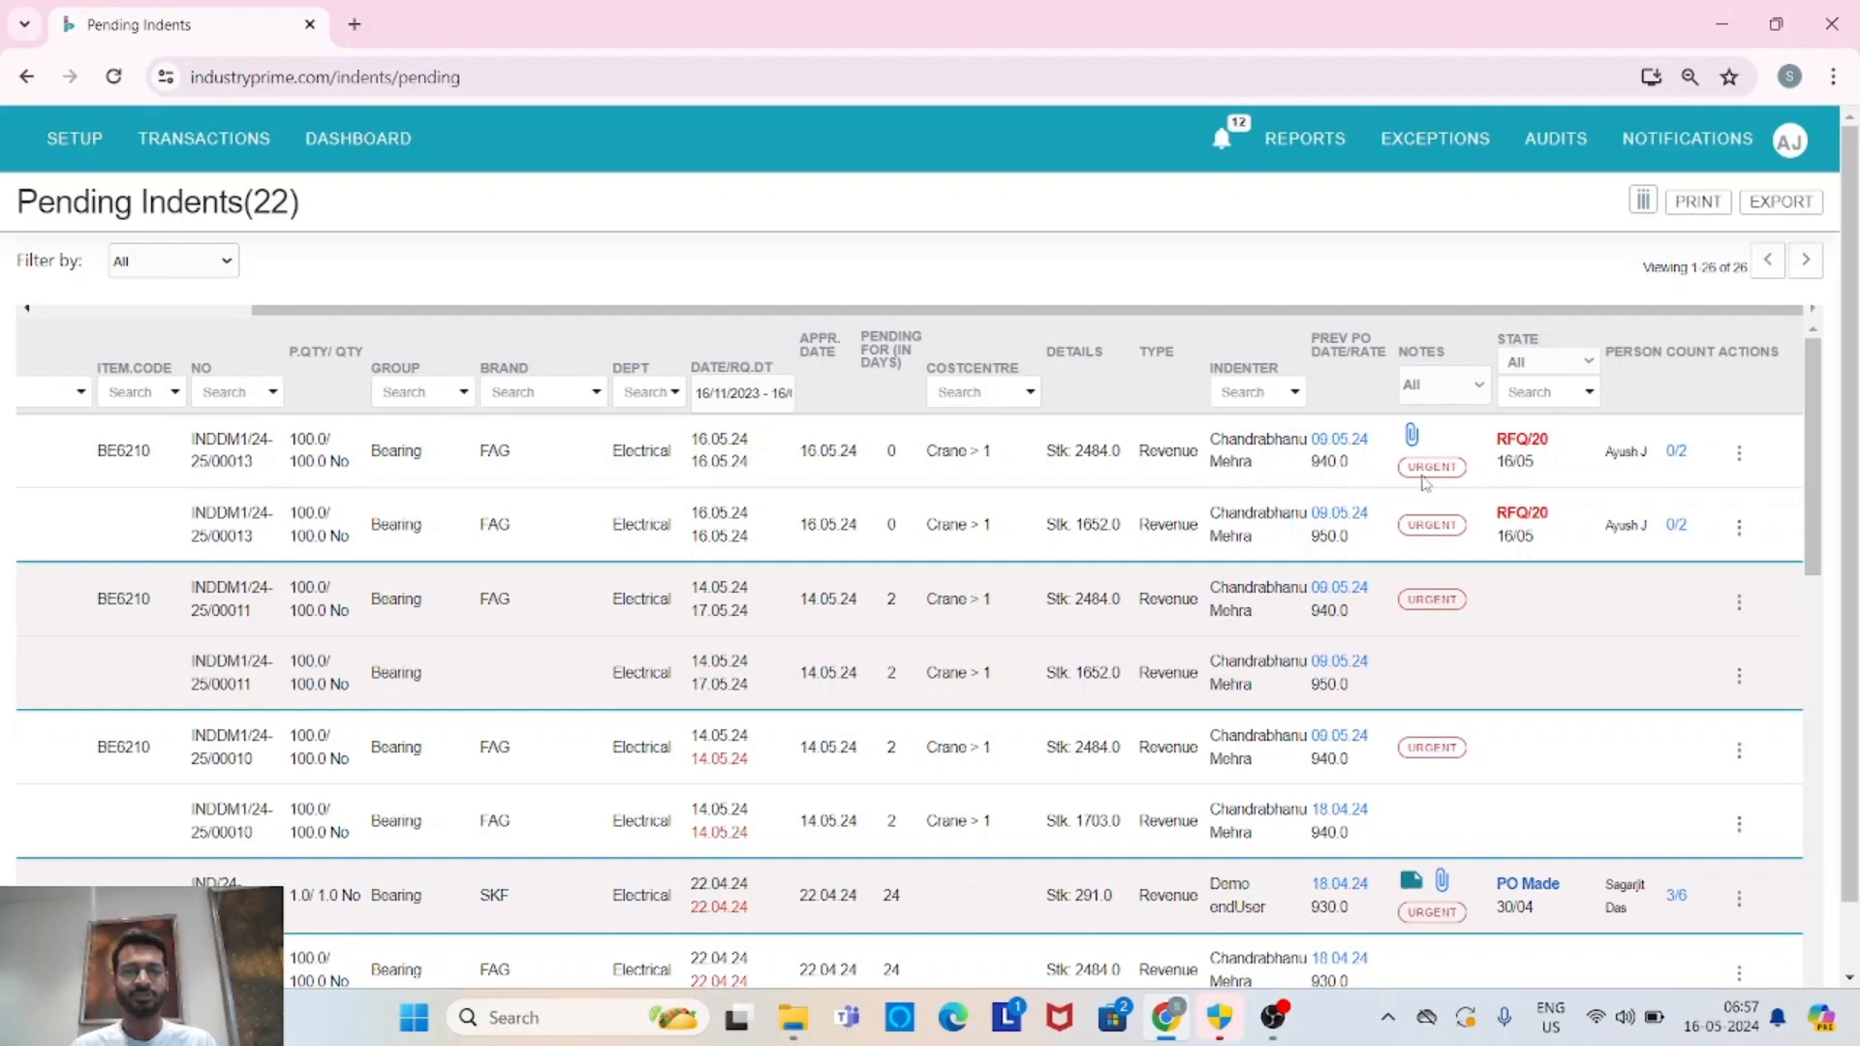
pyautogui.hscroll(-3, 1424, 483)
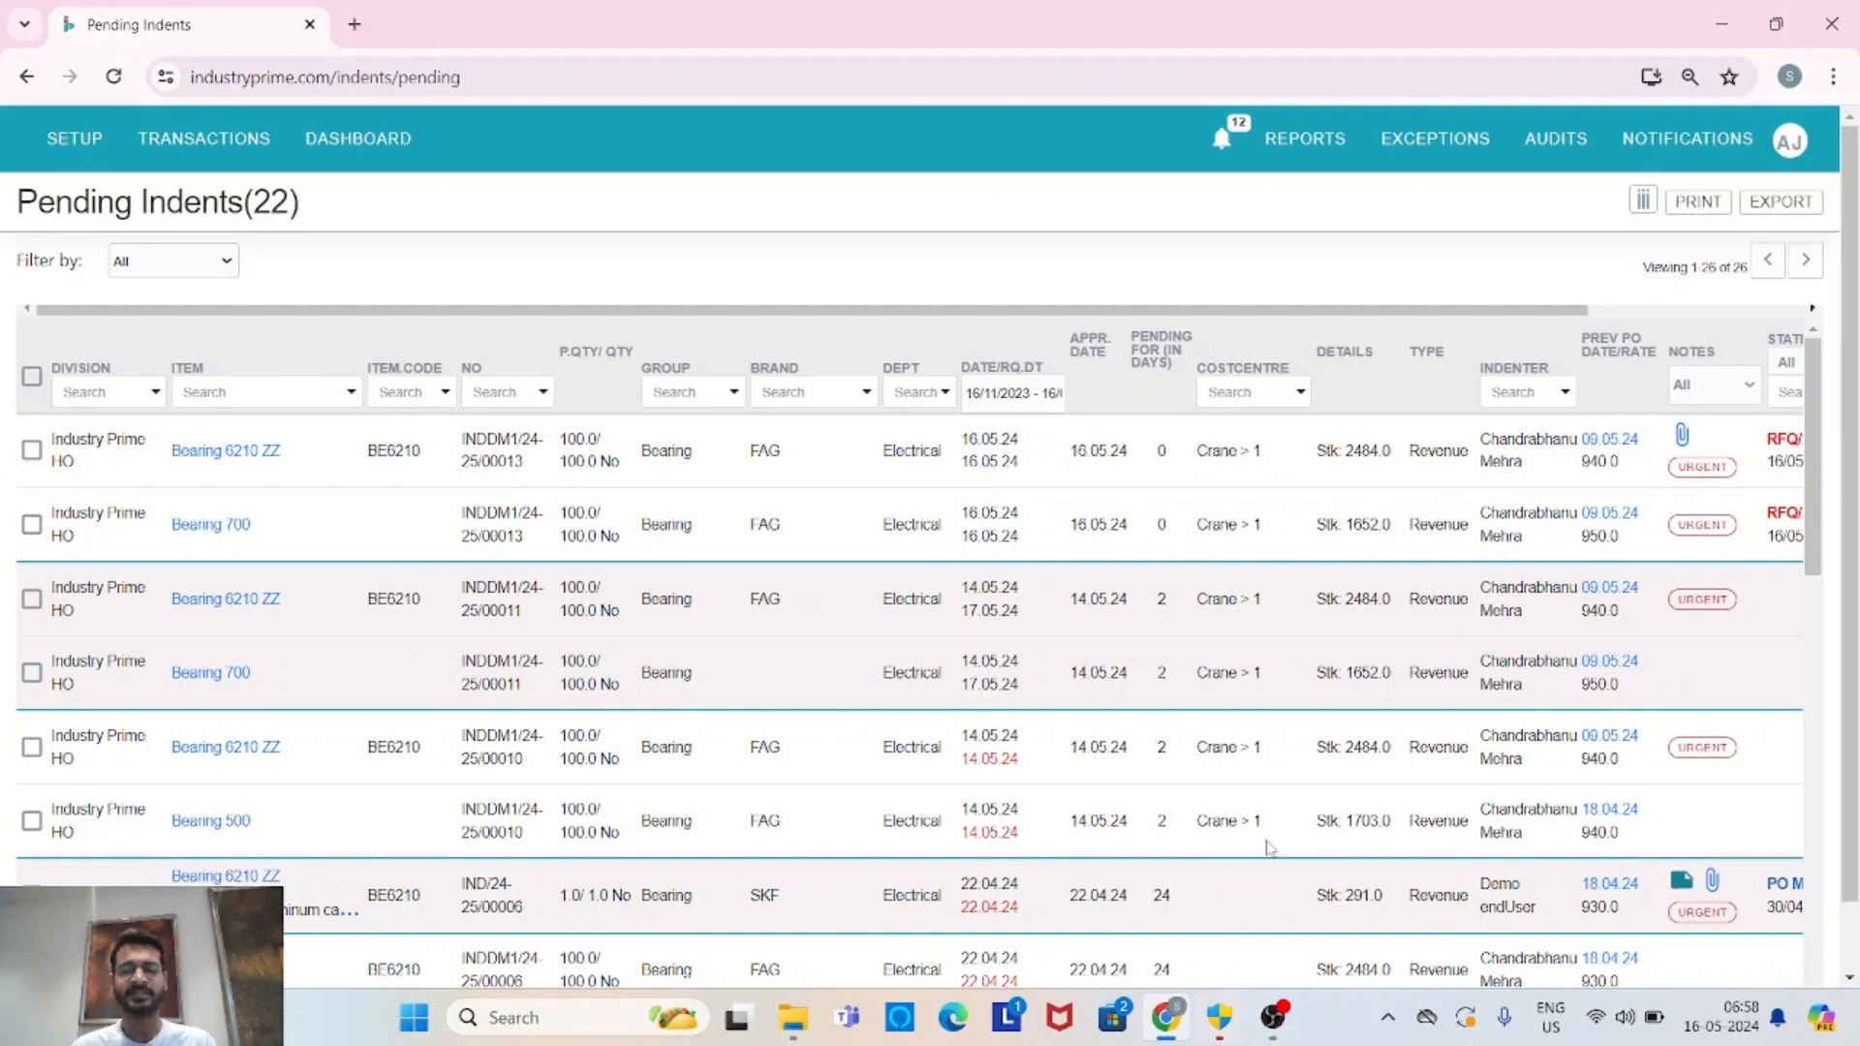
pyautogui.click(1275, 1019)
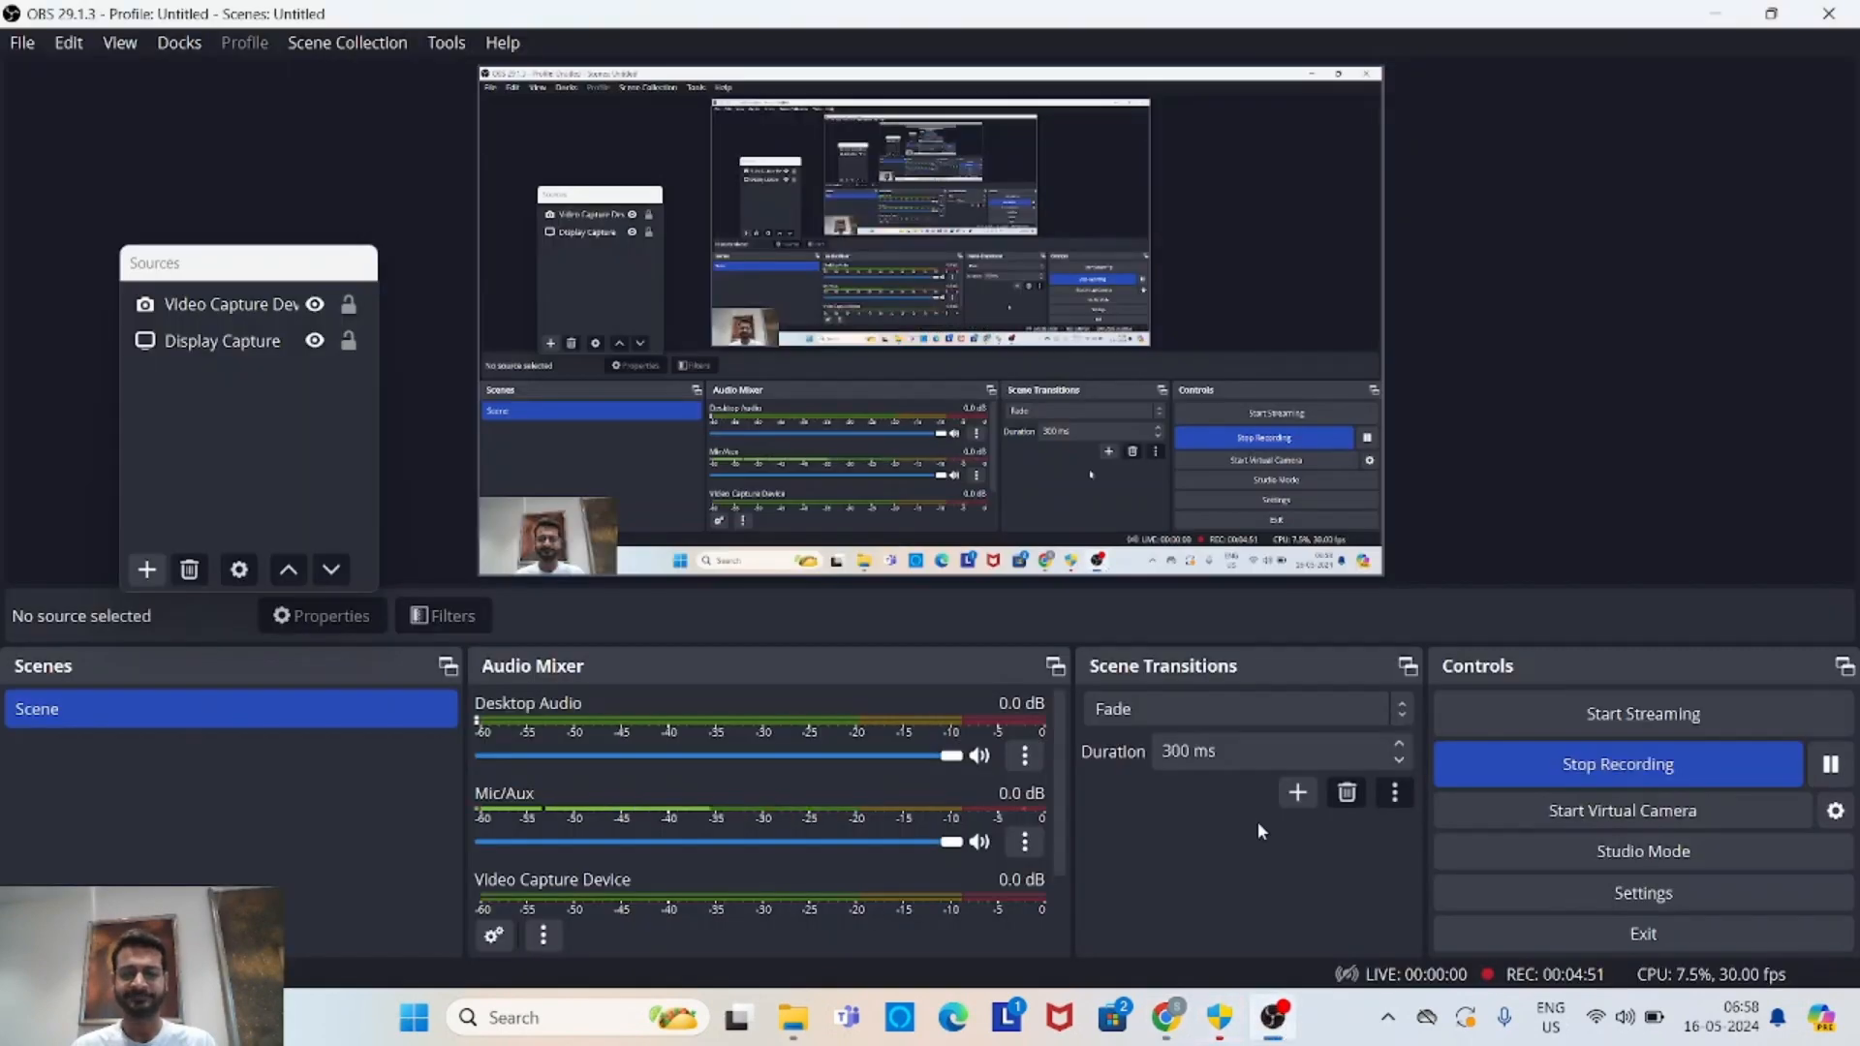